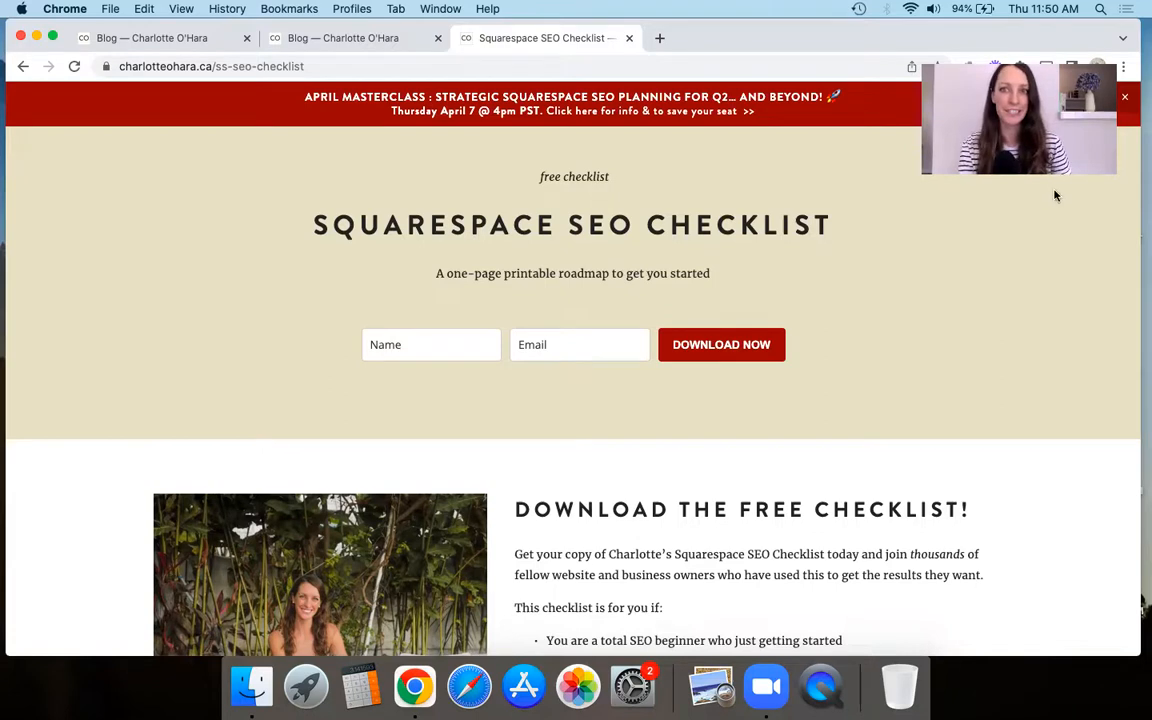
# Step: Dismiss the announcement bar and review the Squarespace SEO Checklist page's description and sign-up forms
pyautogui.click(1124, 96)
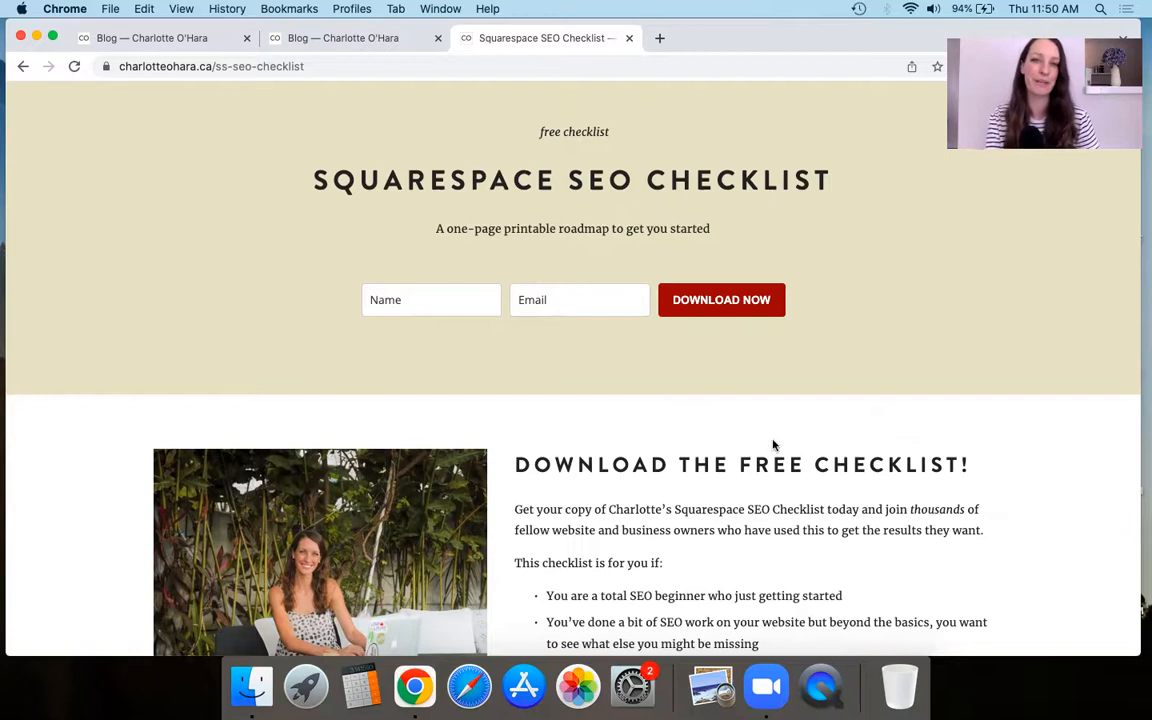
pyautogui.scroll(-5, 727, 497)
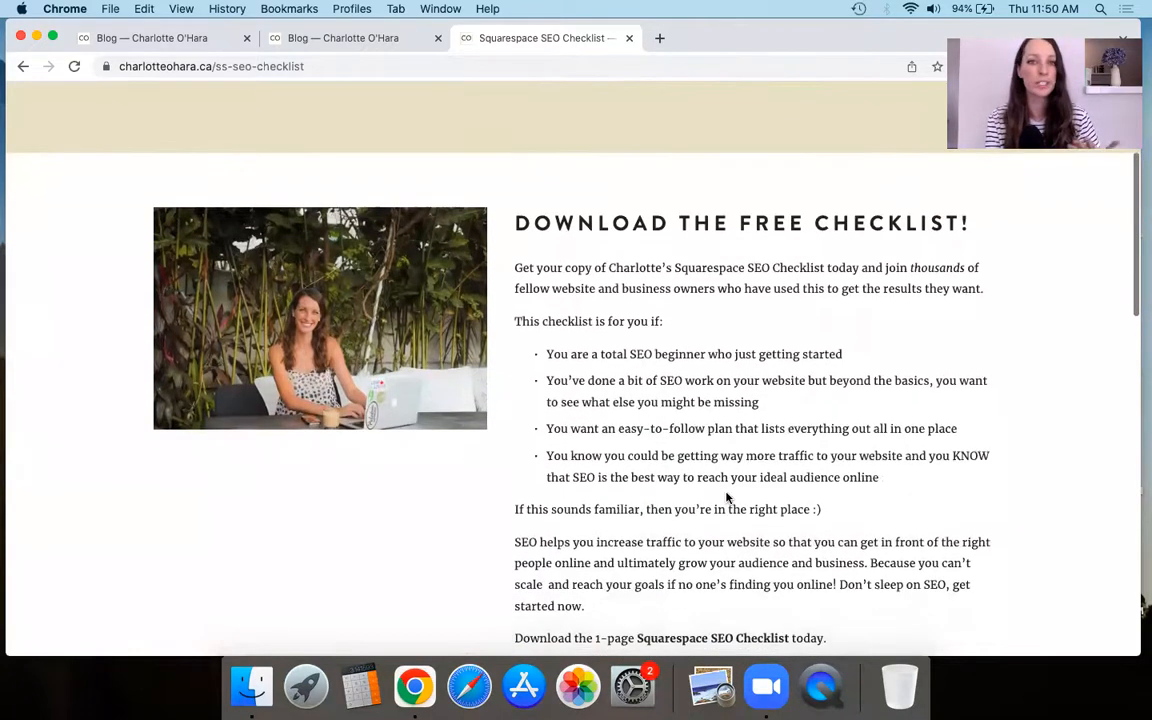
pyautogui.scroll(-1, 727, 497)
pyautogui.scroll(-1, 727, 497)
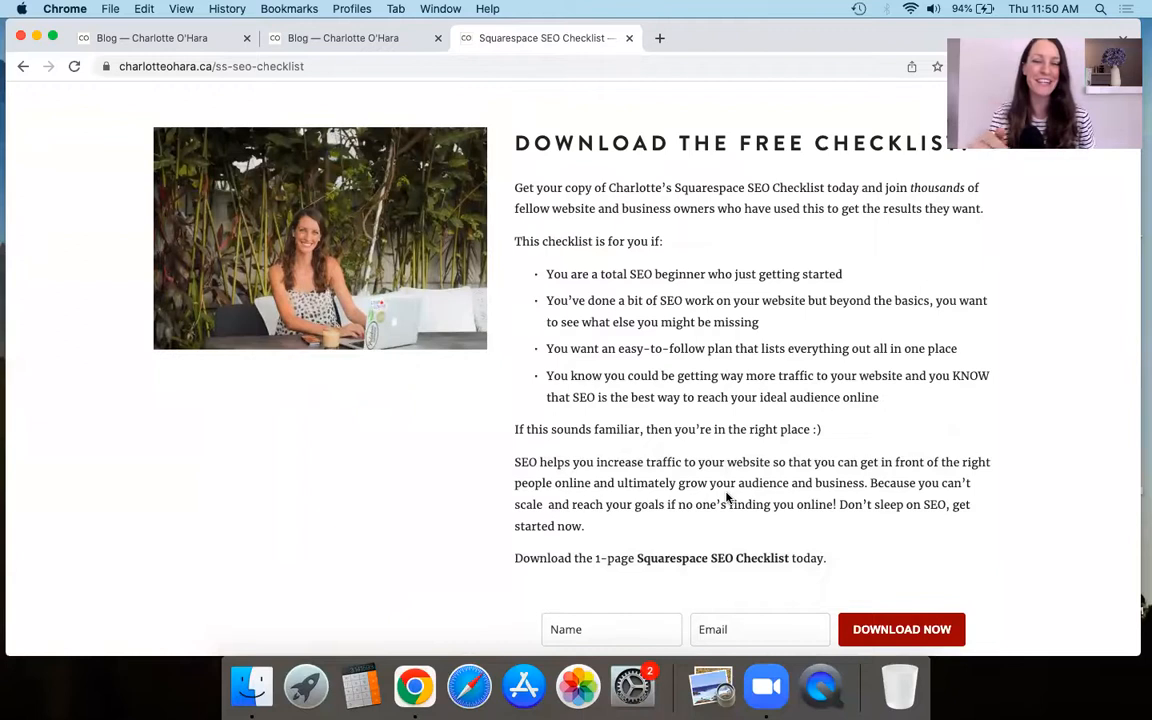
pyautogui.scroll(-5, 475, 541)
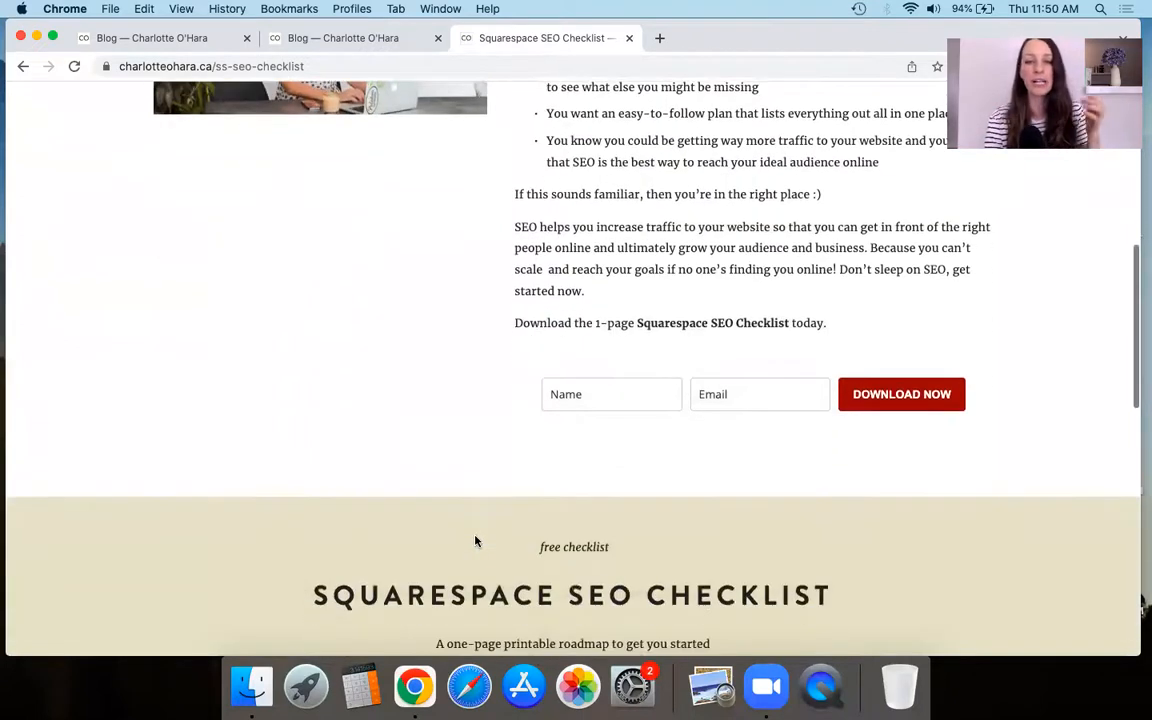
pyautogui.scroll(6, 368, 481)
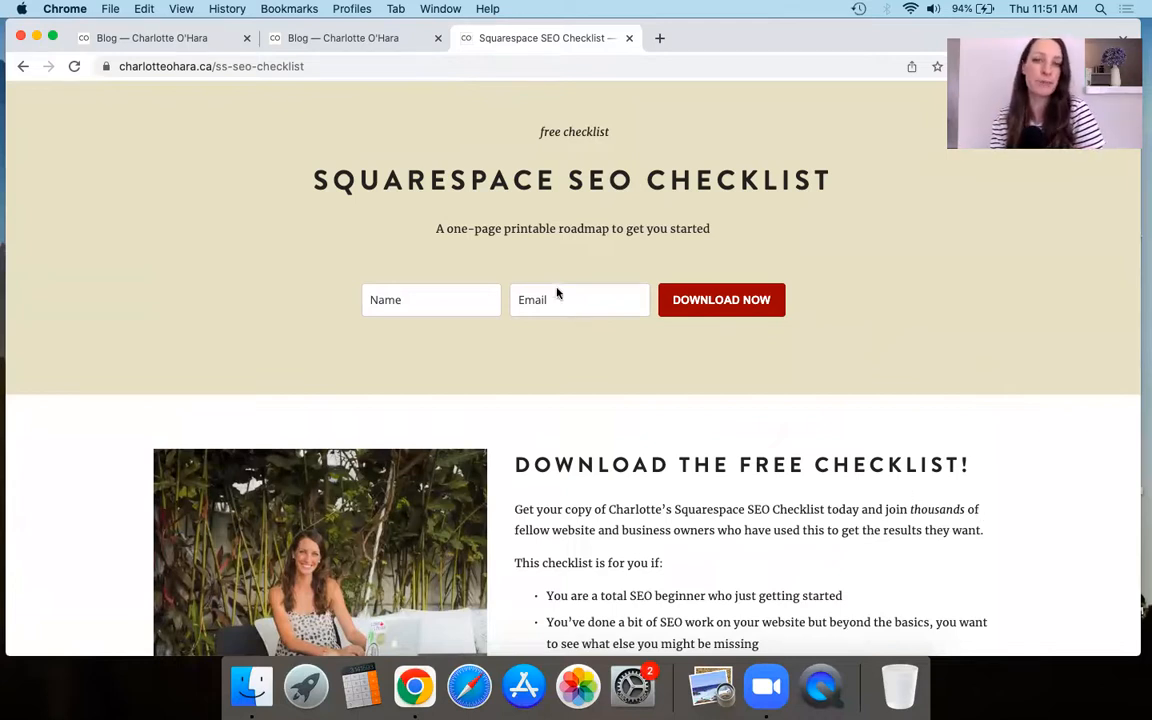
# Step: Switch to the live blog page and examine its header banner and the featured Squarespace SEO 101 section
pyautogui.click(330, 37)
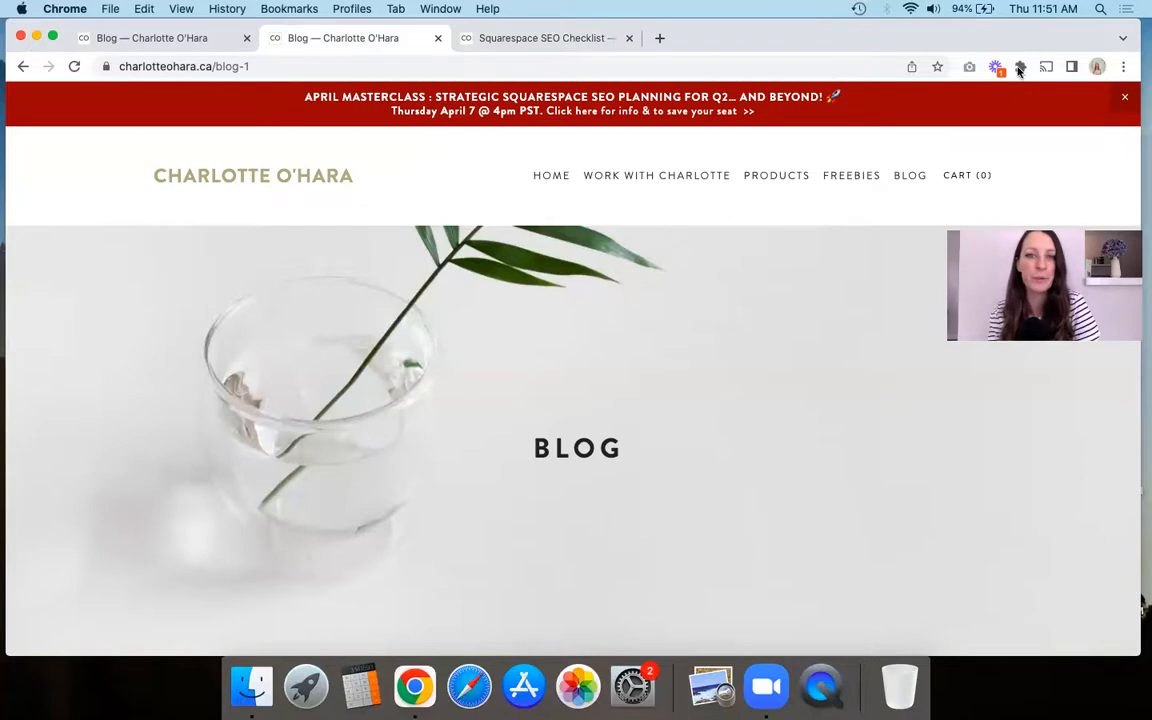
pyautogui.scroll(-2, 230, 373)
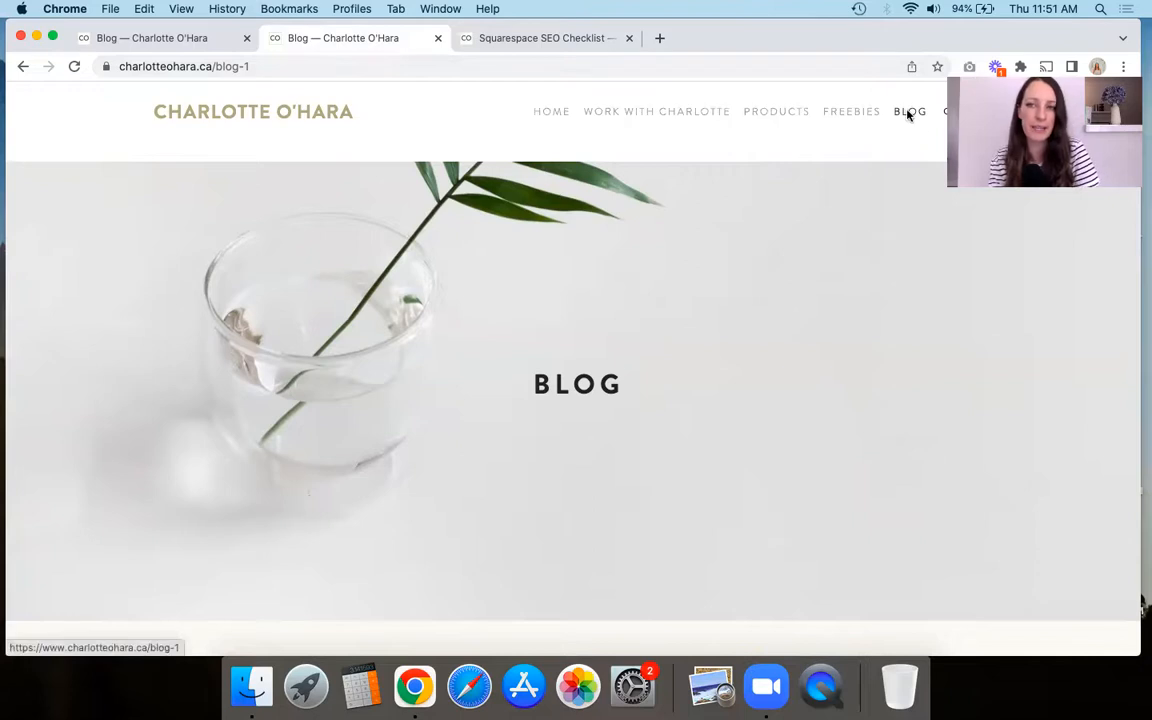
pyautogui.scroll(-2, 206, 373)
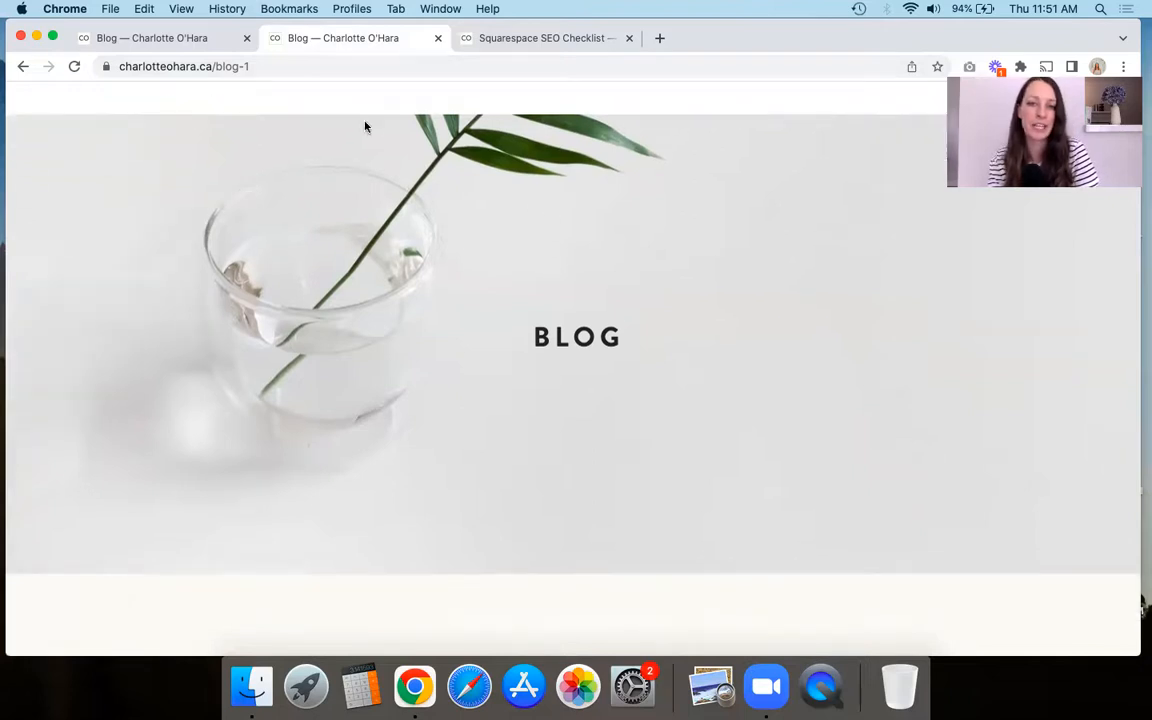
pyautogui.scroll(-5, 327, 267)
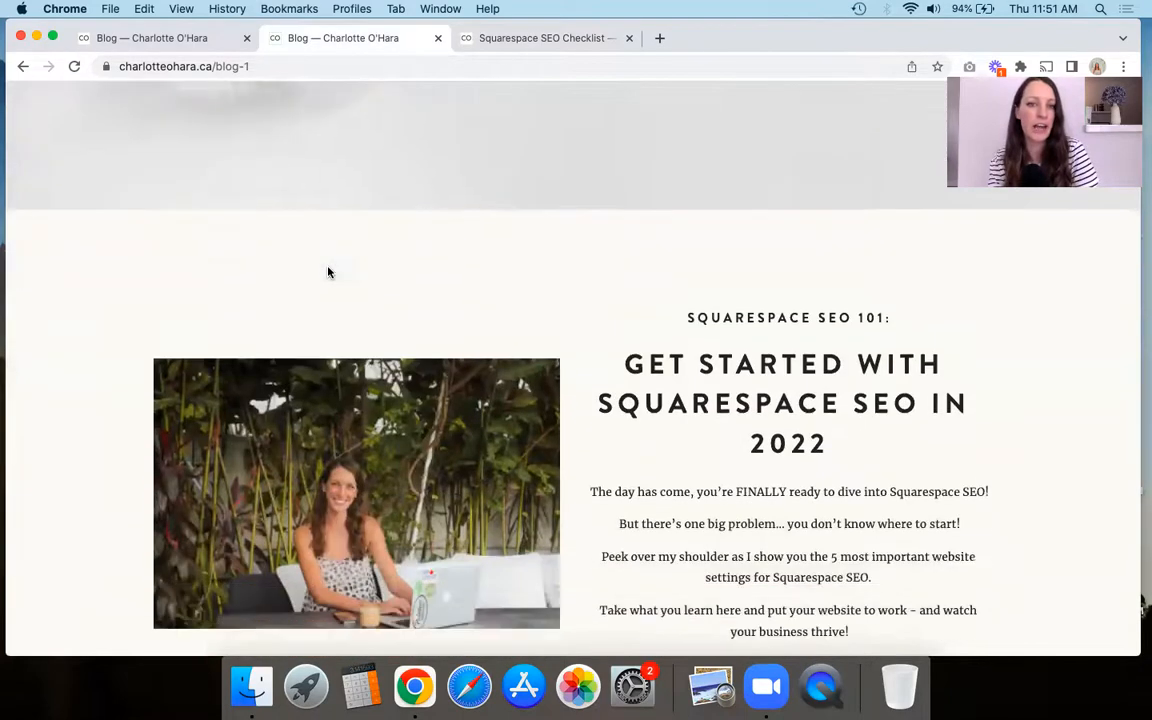
pyautogui.scroll(-1, 328, 272)
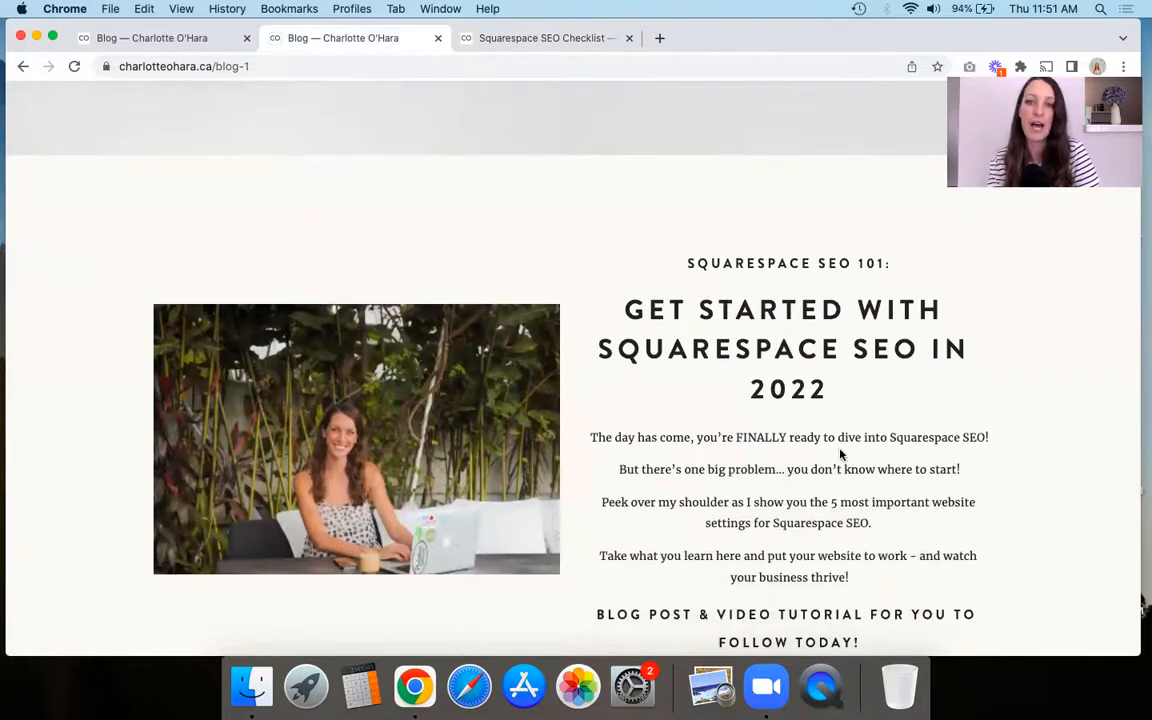
pyautogui.scroll(-1, 840, 455)
pyautogui.scroll(-1, 757, 549)
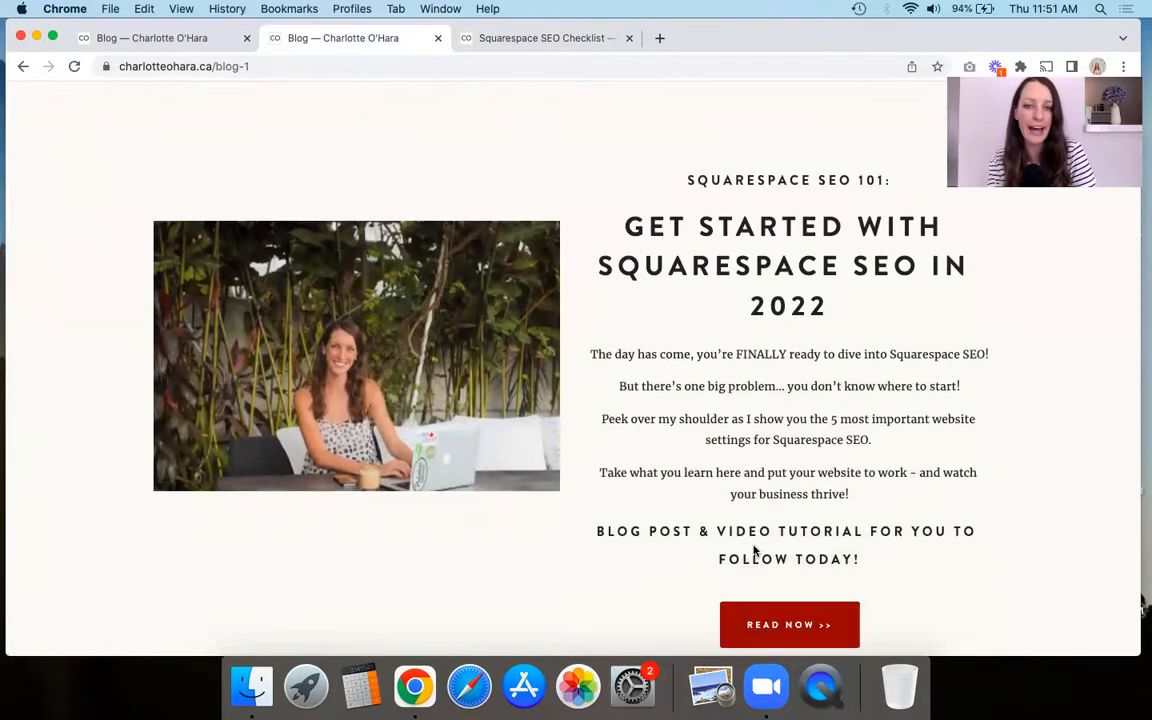
pyautogui.scroll(-1, 755, 550)
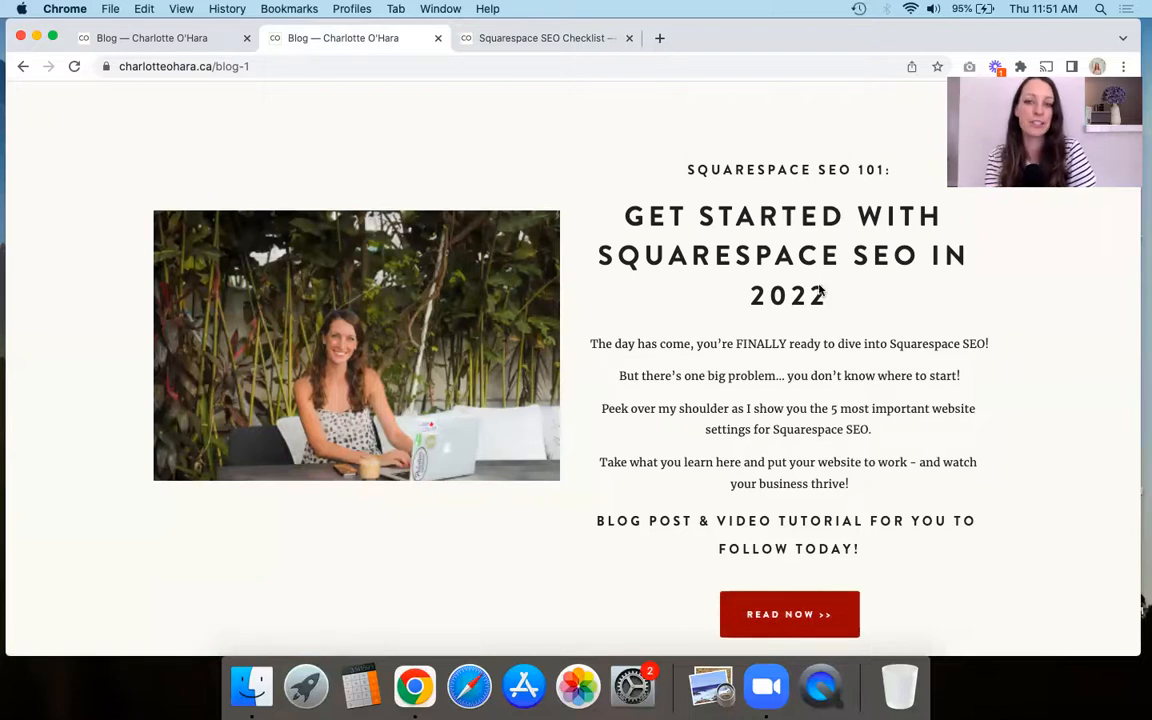
pyautogui.scroll(2, 70, 216)
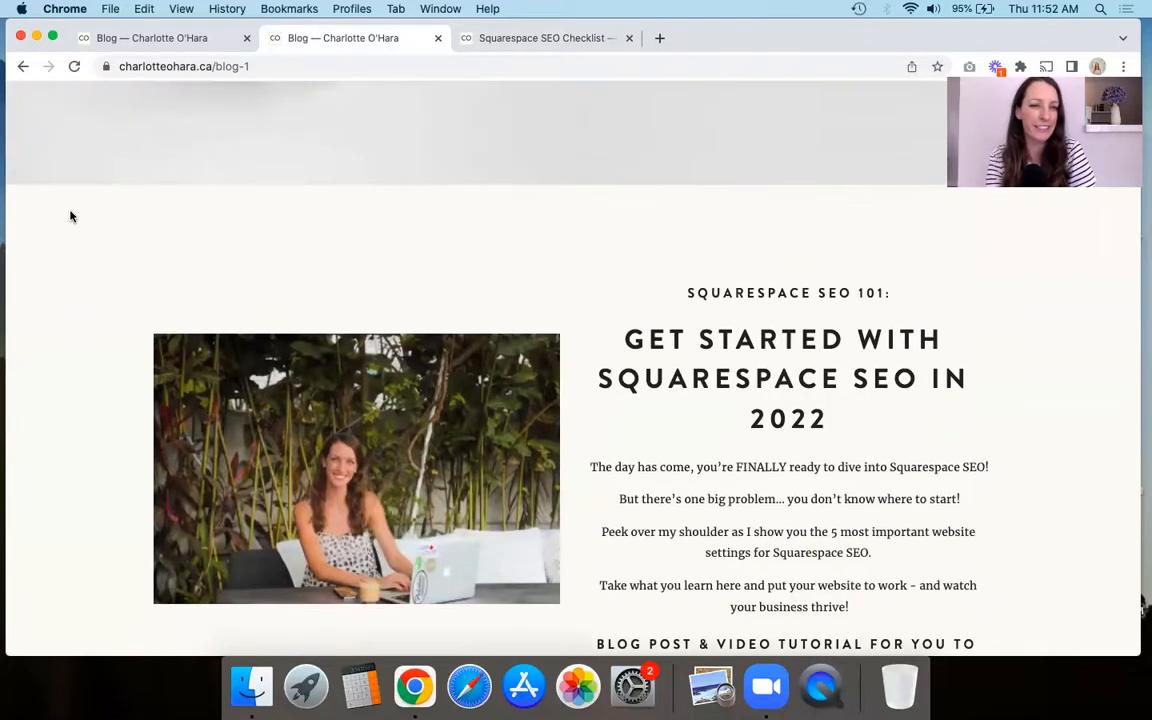
# Step: Examine the Blog Categories section of the live blog page
pyautogui.scroll(-7, 70, 216)
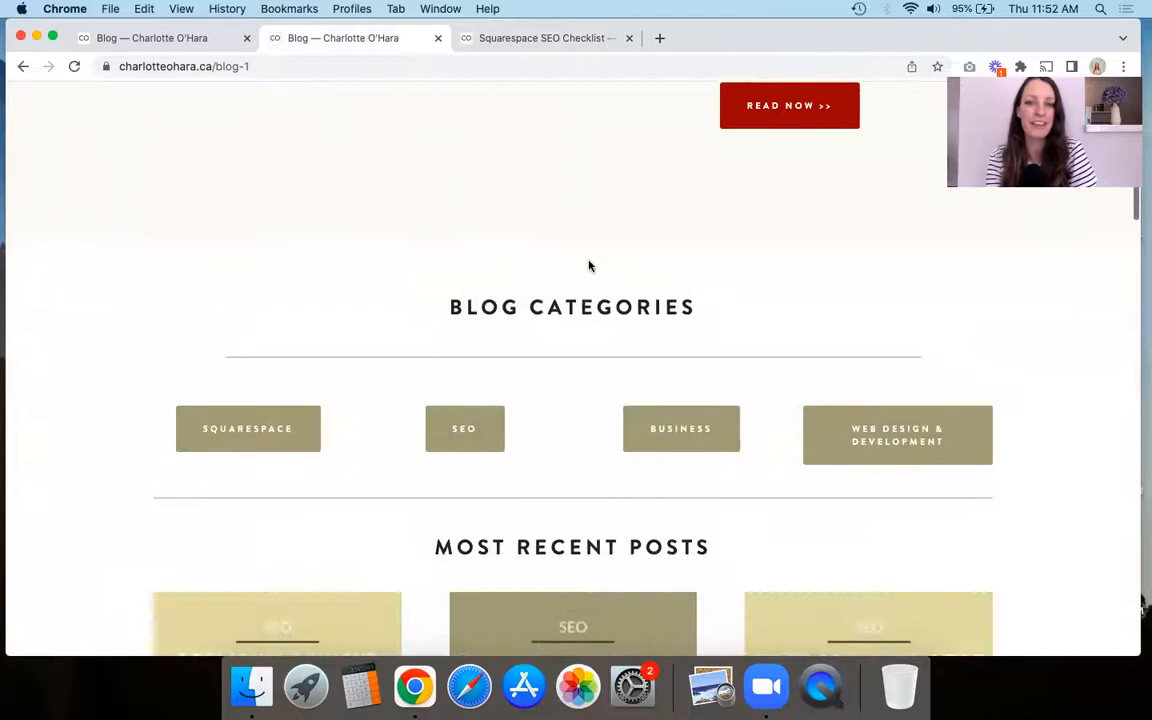
pyautogui.scroll(-1, 440, 308)
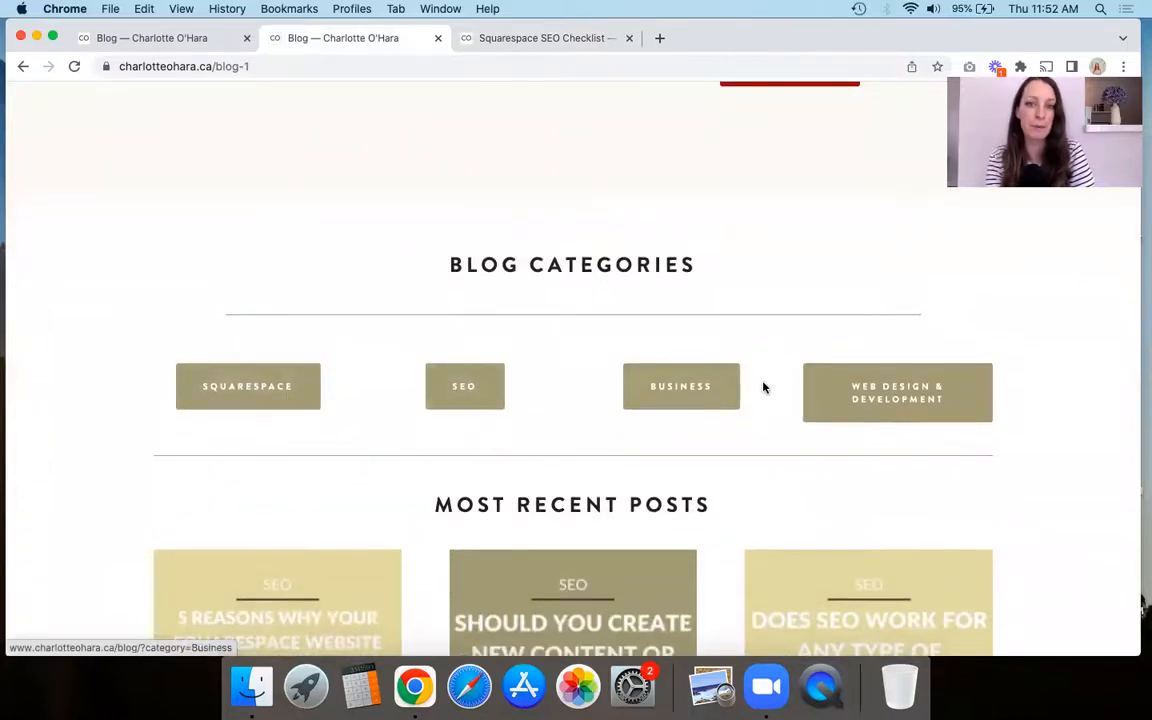
pyautogui.scroll(-1, 73, 450)
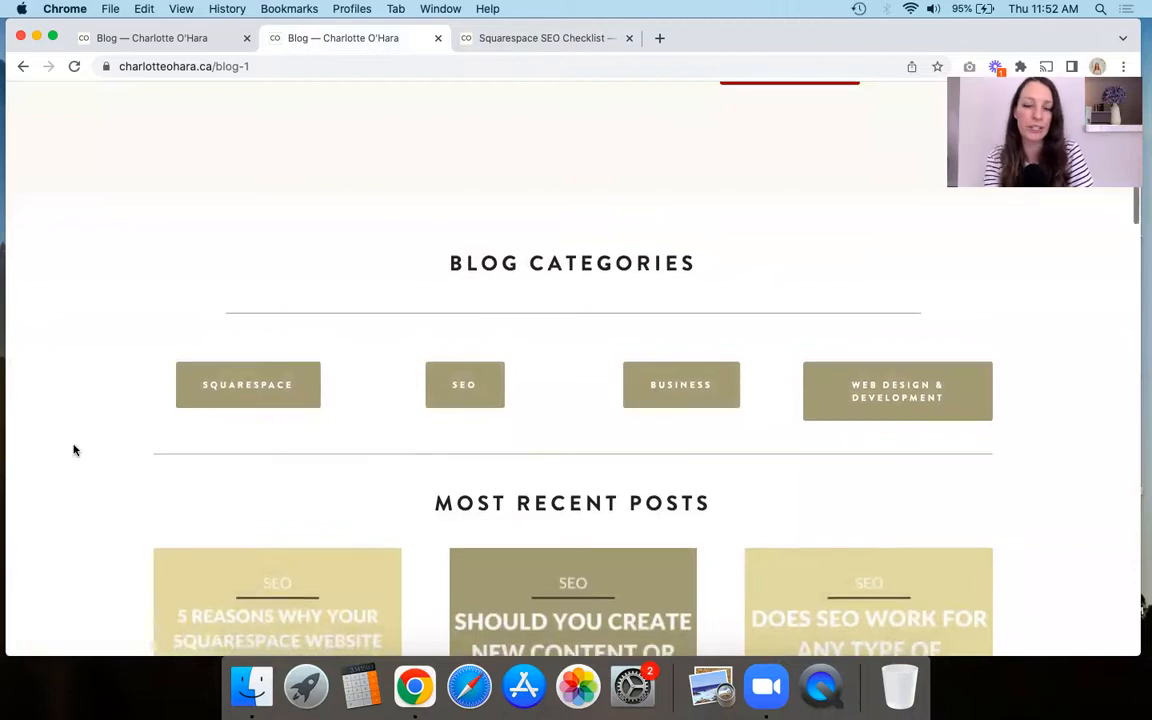
# Step: Examine the Most Recent Posts grid and the checklist sign-up section, and return to the blog page's header
pyautogui.scroll(-5, 73, 450)
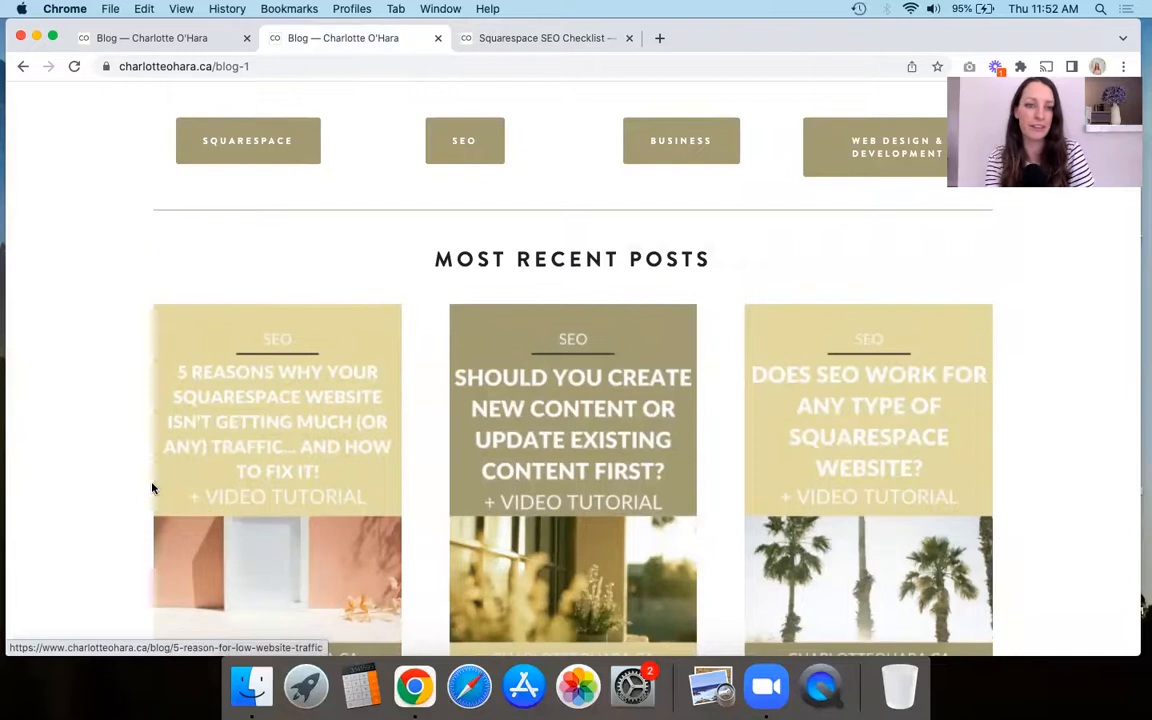
pyautogui.scroll(-8, 152, 488)
pyautogui.scroll(5, 152, 486)
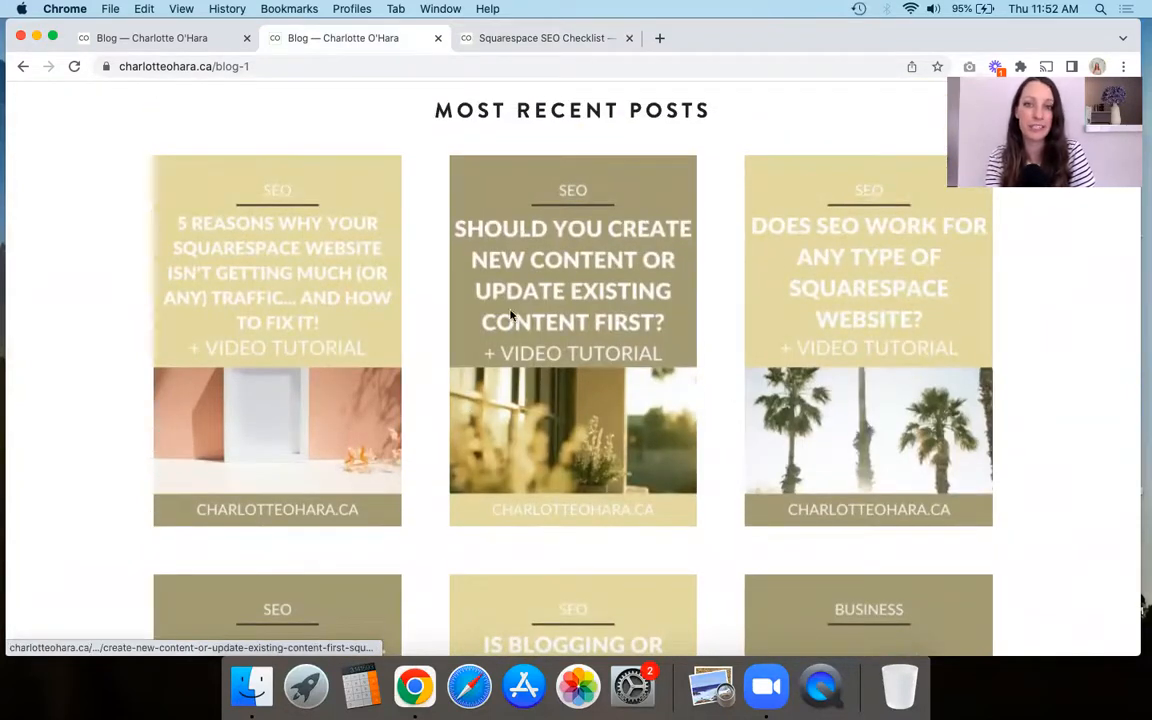
pyautogui.scroll(-5, 337, 535)
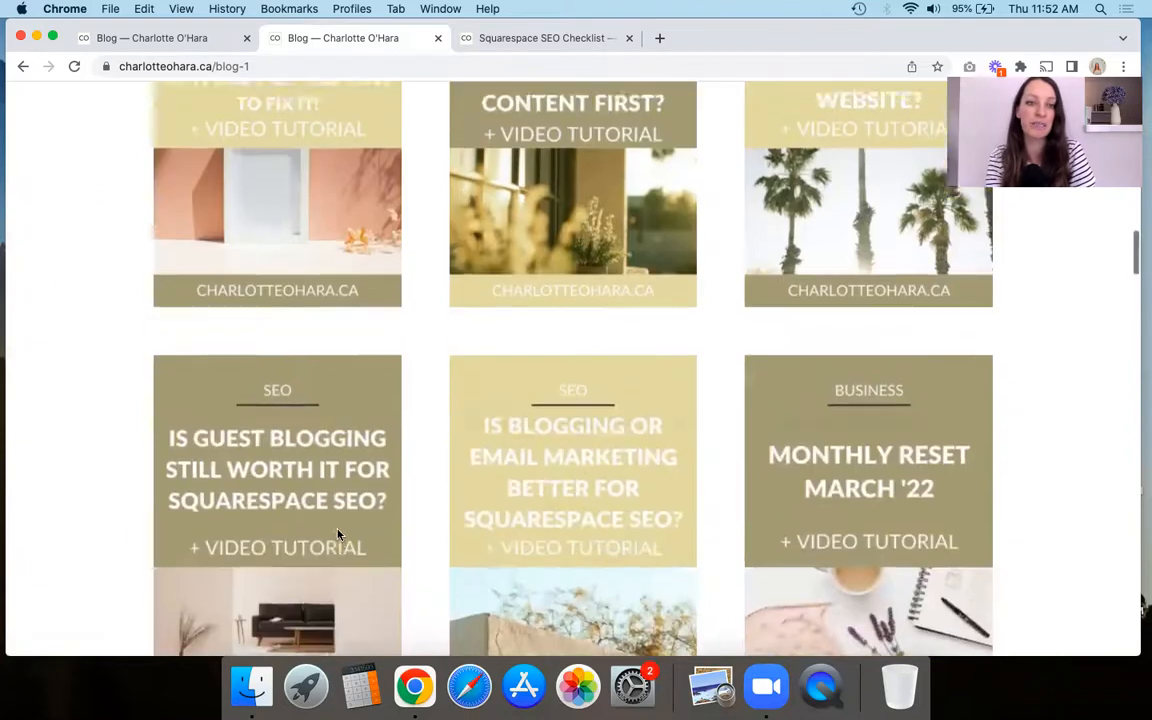
pyautogui.scroll(-1, 110, 522)
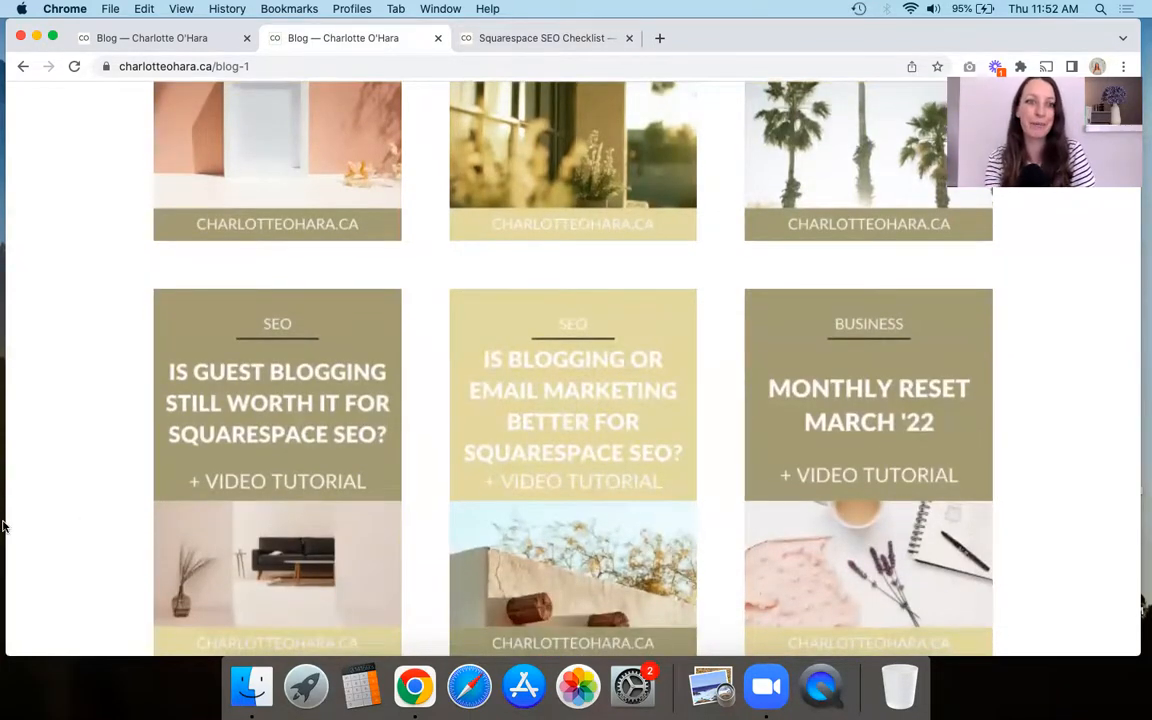
pyautogui.scroll(-15, 38, 525)
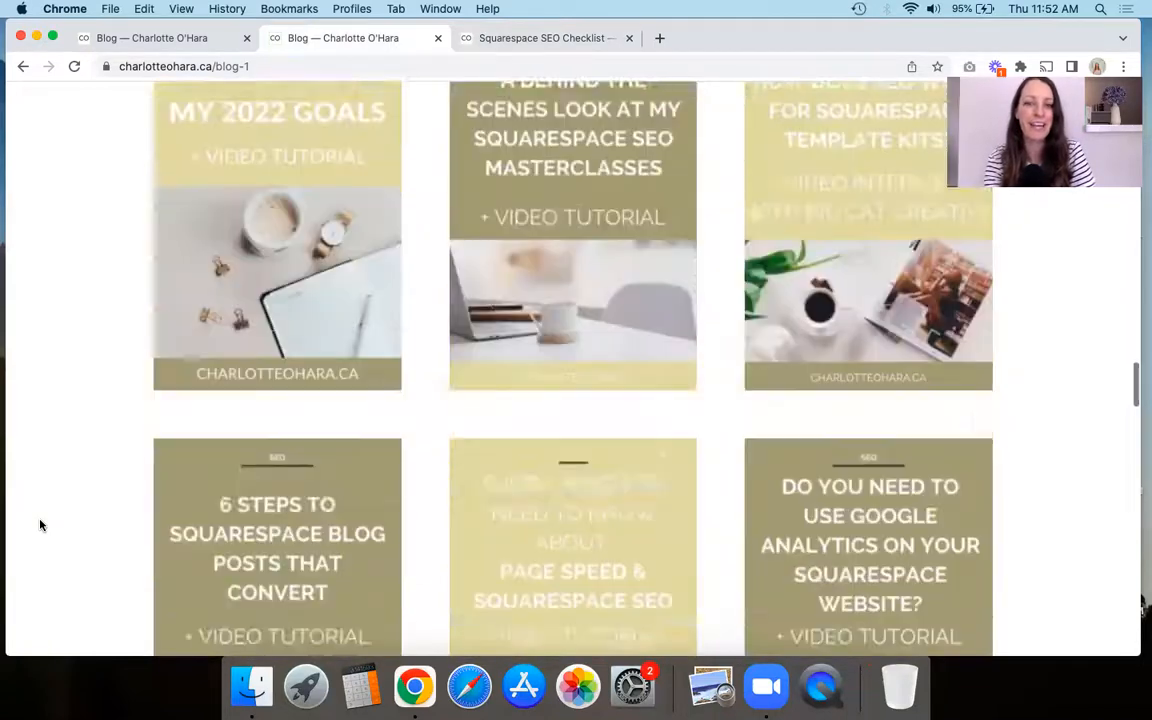
pyautogui.scroll(-20, 40, 525)
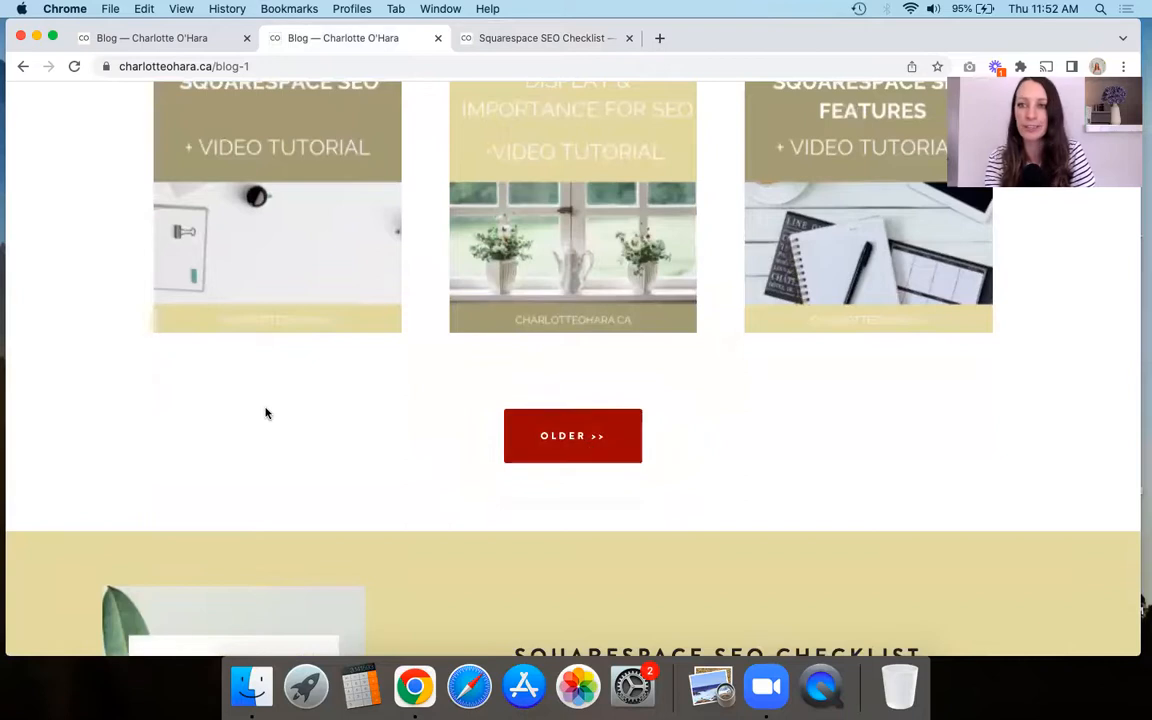
pyautogui.scroll(-10, 265, 413)
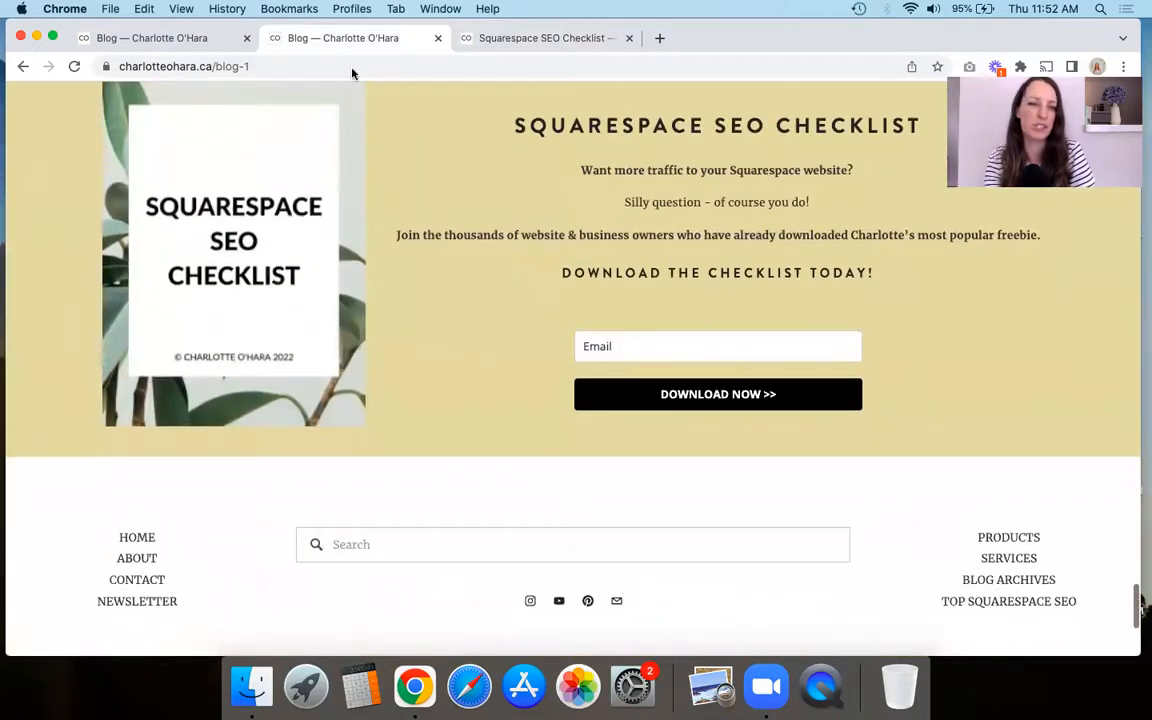
pyautogui.scroll(20, 421, 197)
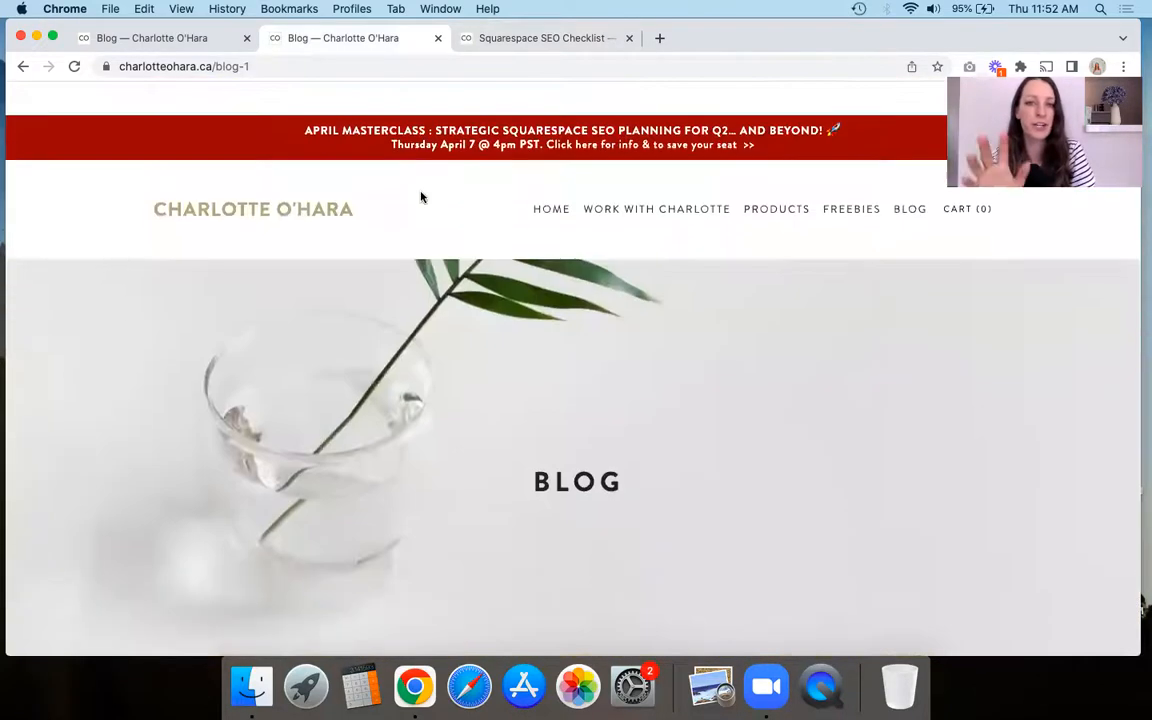
pyautogui.scroll(-3, 415, 330)
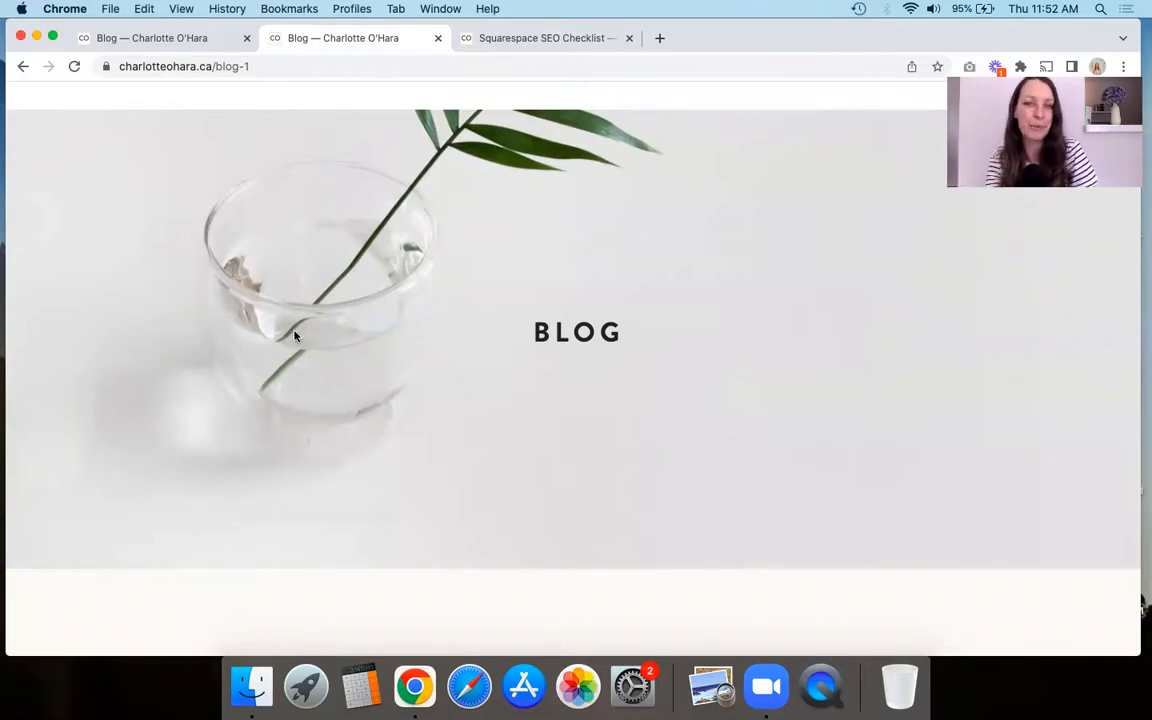
# Step: Switch to the Squarespace page editor and examine the sections nested under the Blog index in the primary navigation
pyautogui.click(124, 38)
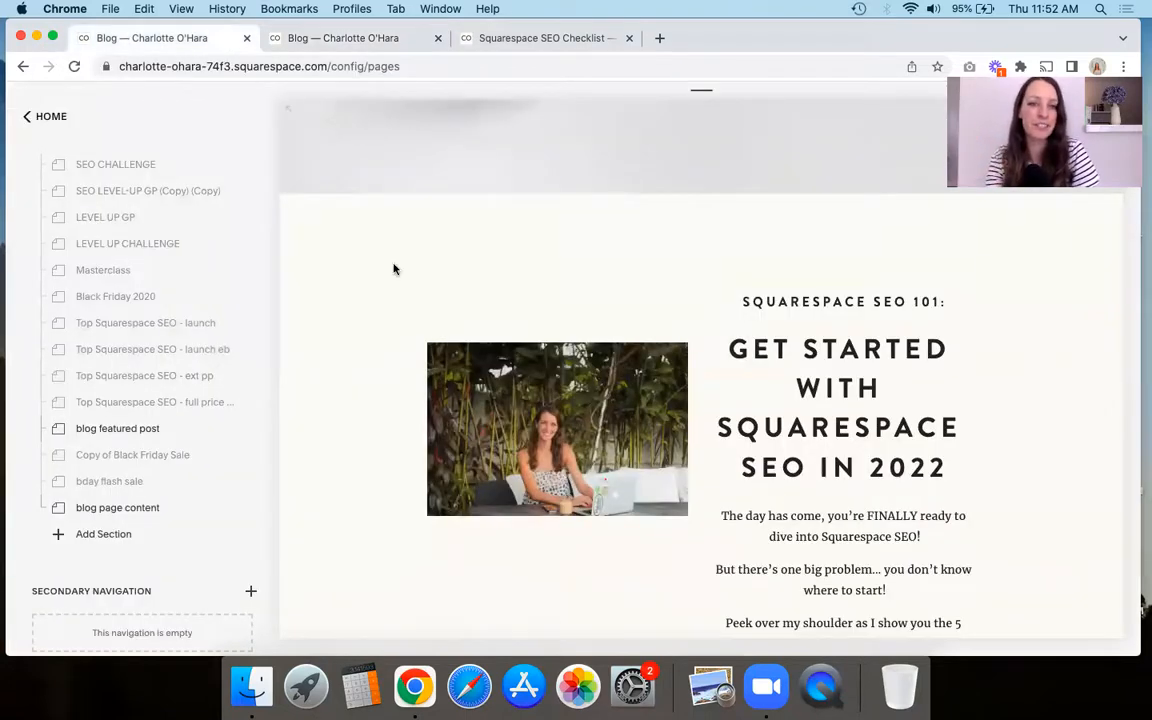
pyautogui.scroll(5, 394, 269)
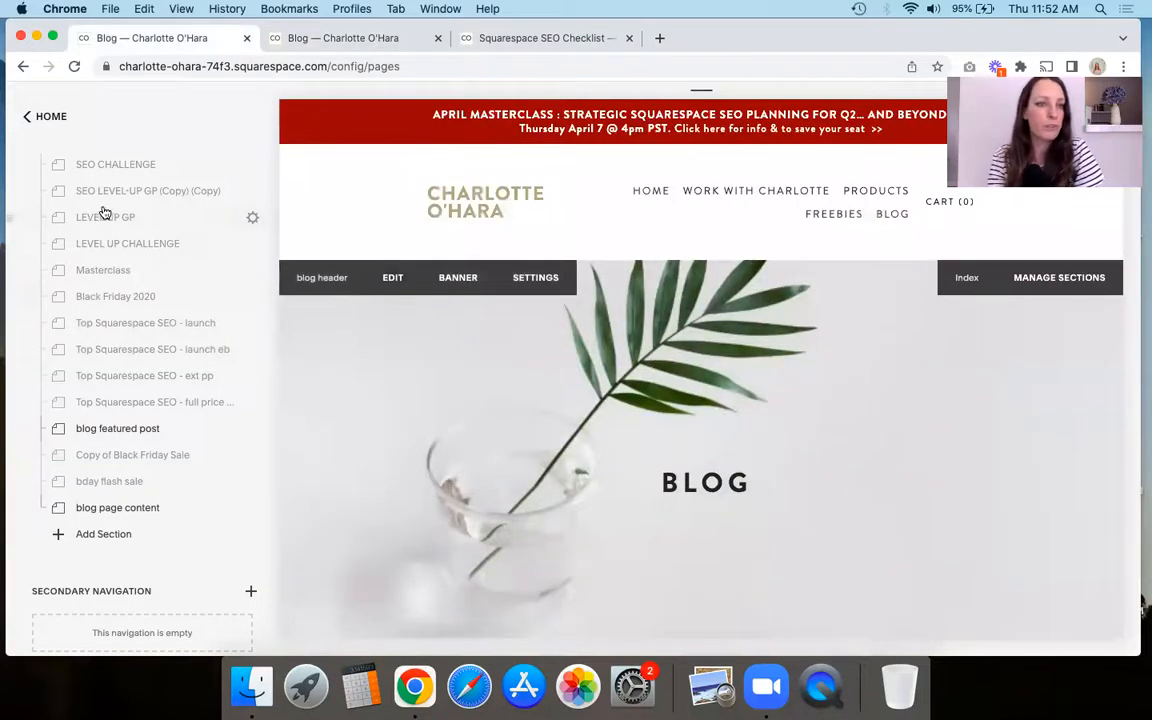
pyautogui.scroll(5, 105, 212)
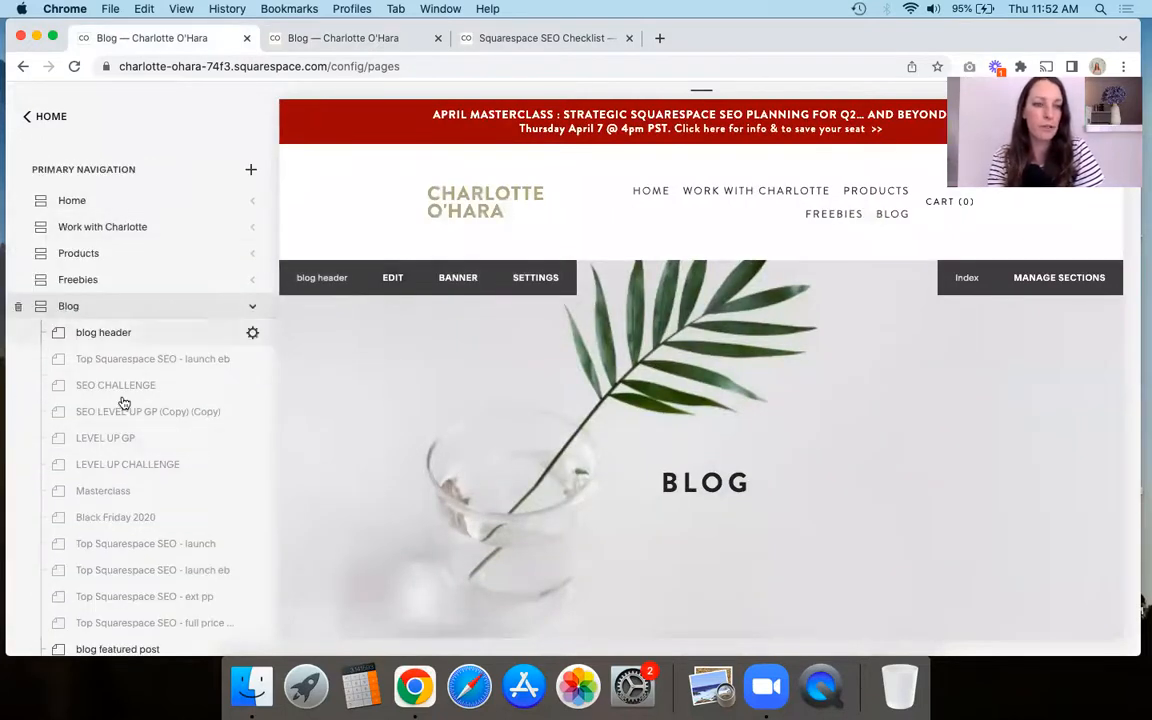
pyautogui.scroll(-1, 123, 402)
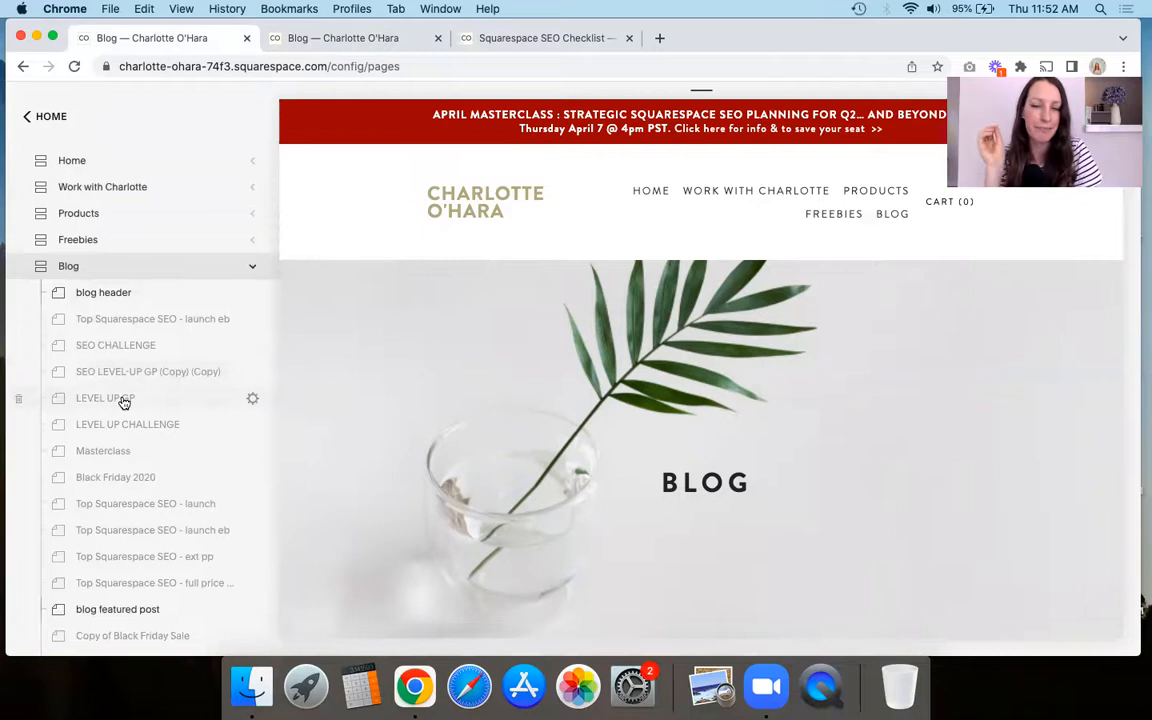
pyautogui.scroll(1, 155, 290)
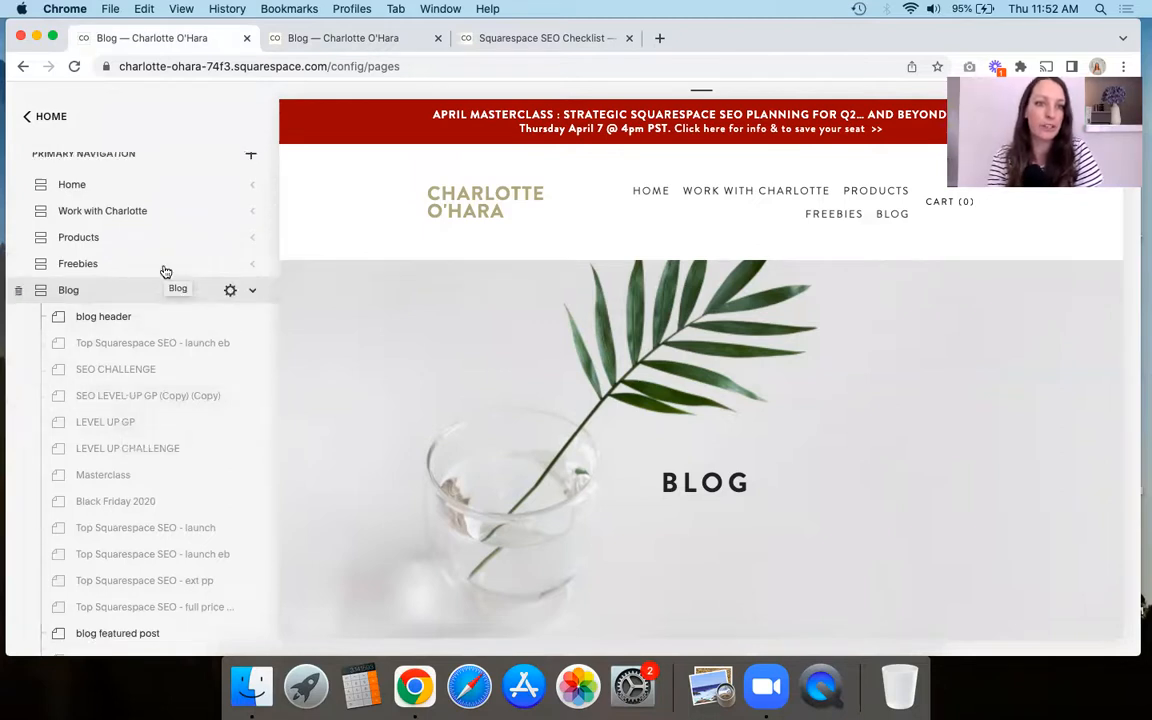
# Step: View the page types available for a new primary navigation page, and close the list without creating one
pyautogui.click(251, 169)
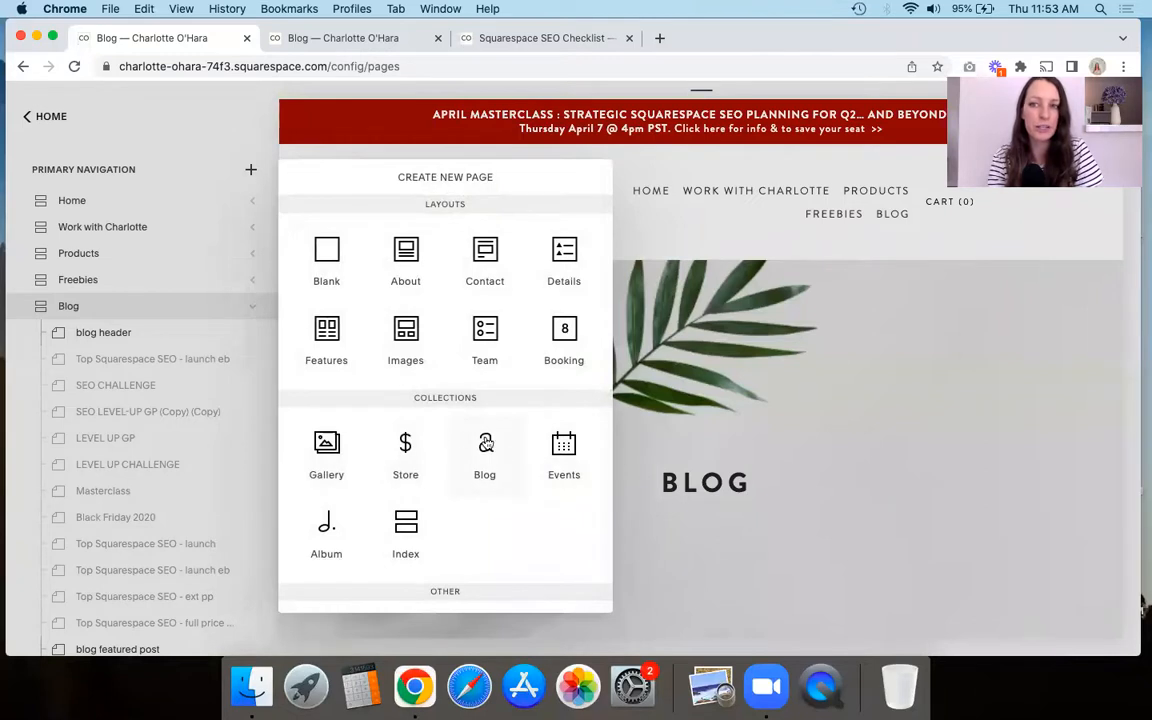
pyautogui.click(133, 314)
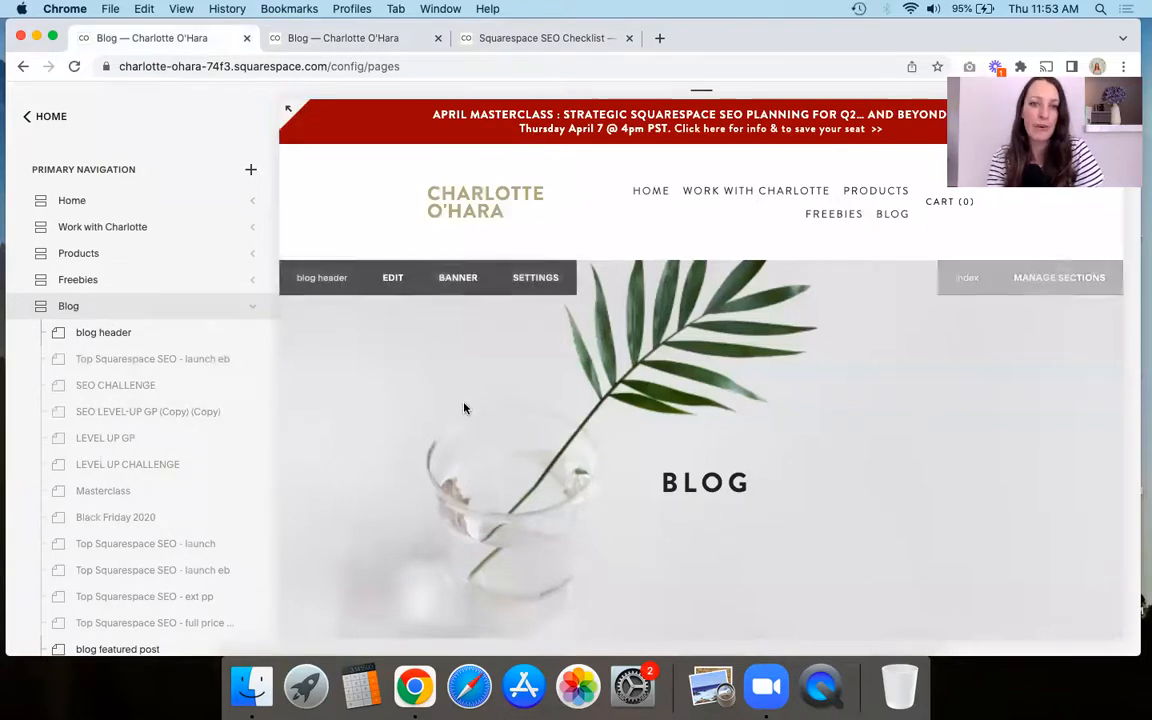
# Step: Examine the Blog index's section list and the blog header section in the page preview
pyautogui.scroll(-3, 465, 406)
pyautogui.scroll(2, 465, 406)
pyautogui.scroll(1, 464, 407)
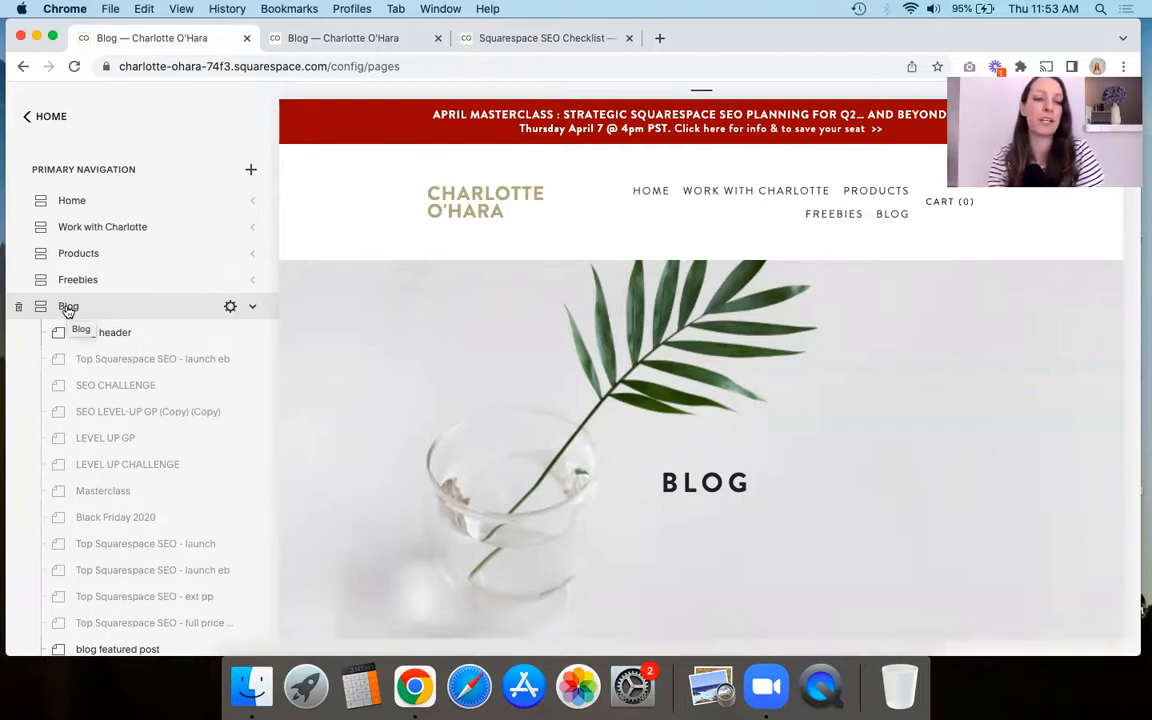
pyautogui.scroll(-3, 103, 357)
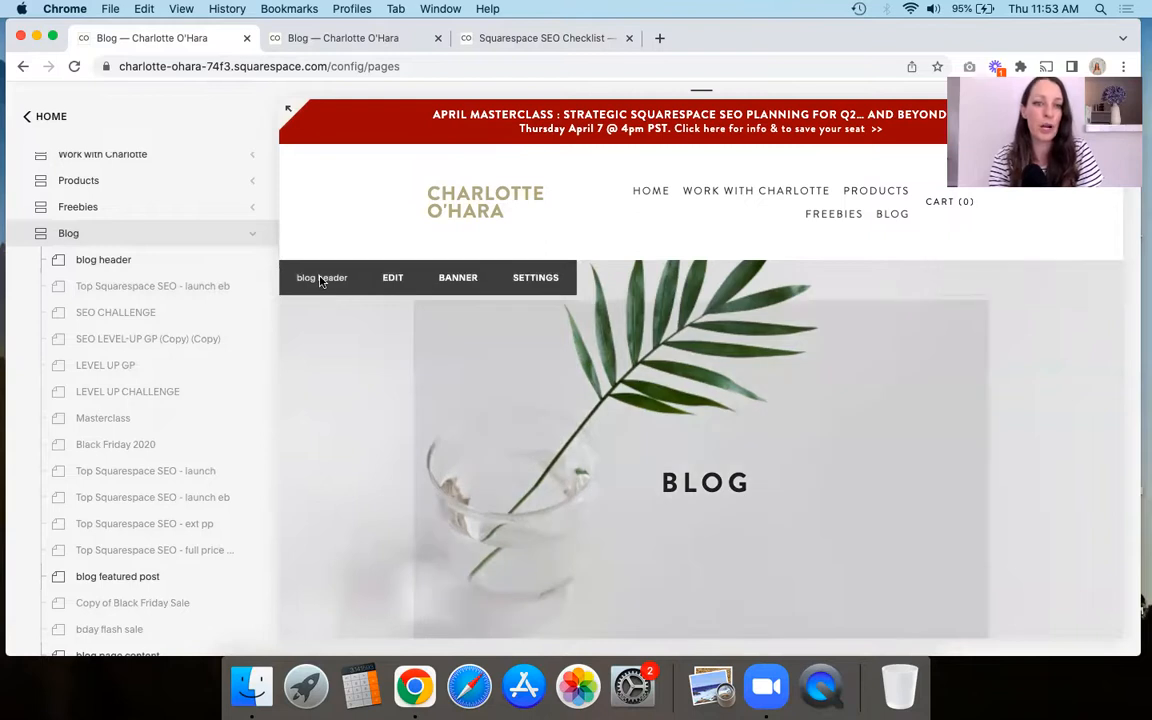
pyautogui.scroll(-1, 352, 399)
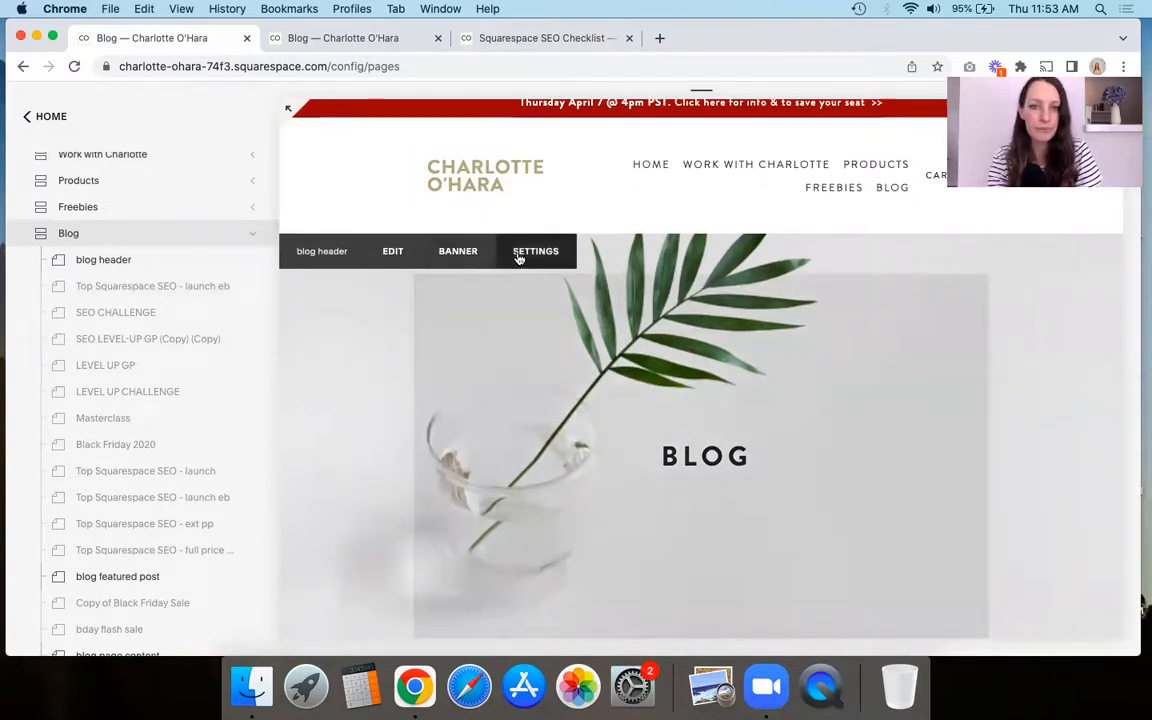
# Step: View the blog header section's page settings, inspect its BLOG heading in edit mode, and save the section
pyautogui.click(518, 256)
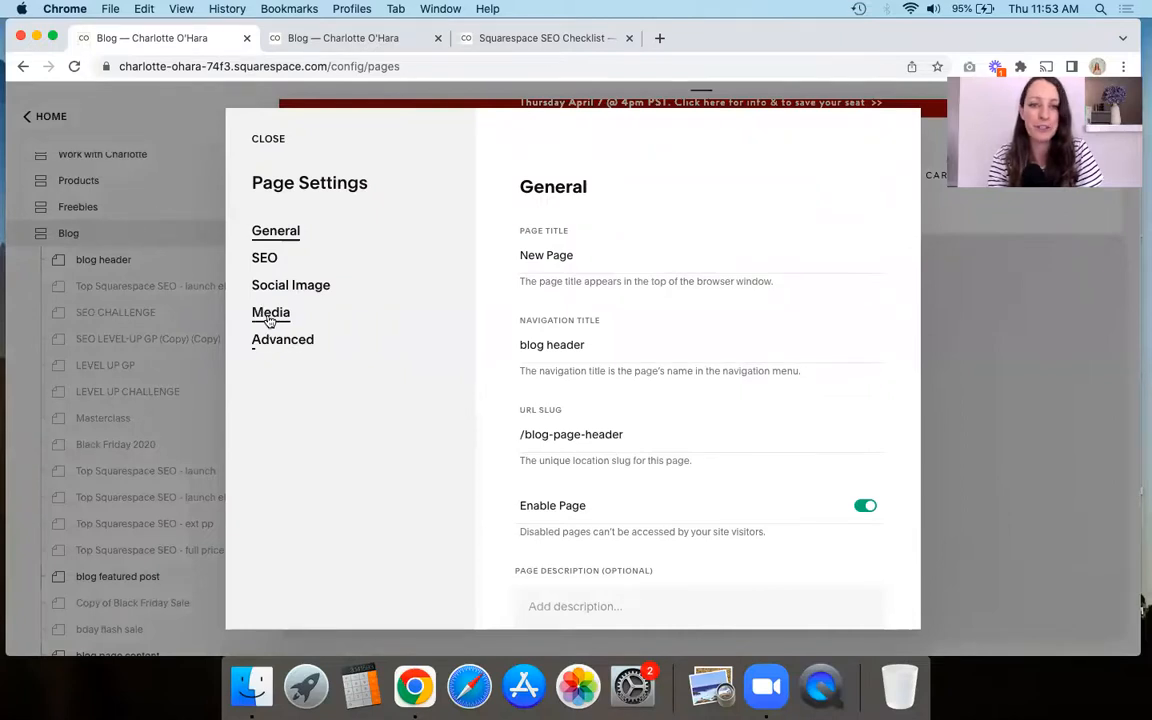
pyautogui.click(262, 139)
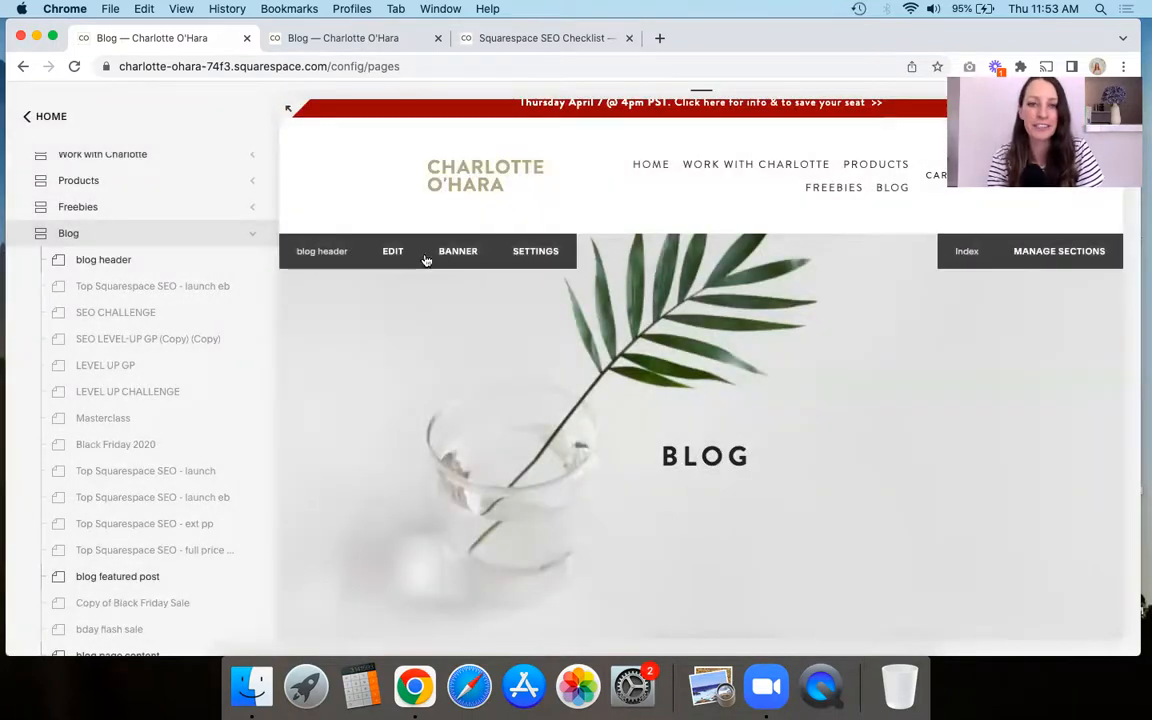
pyautogui.click(704, 452)
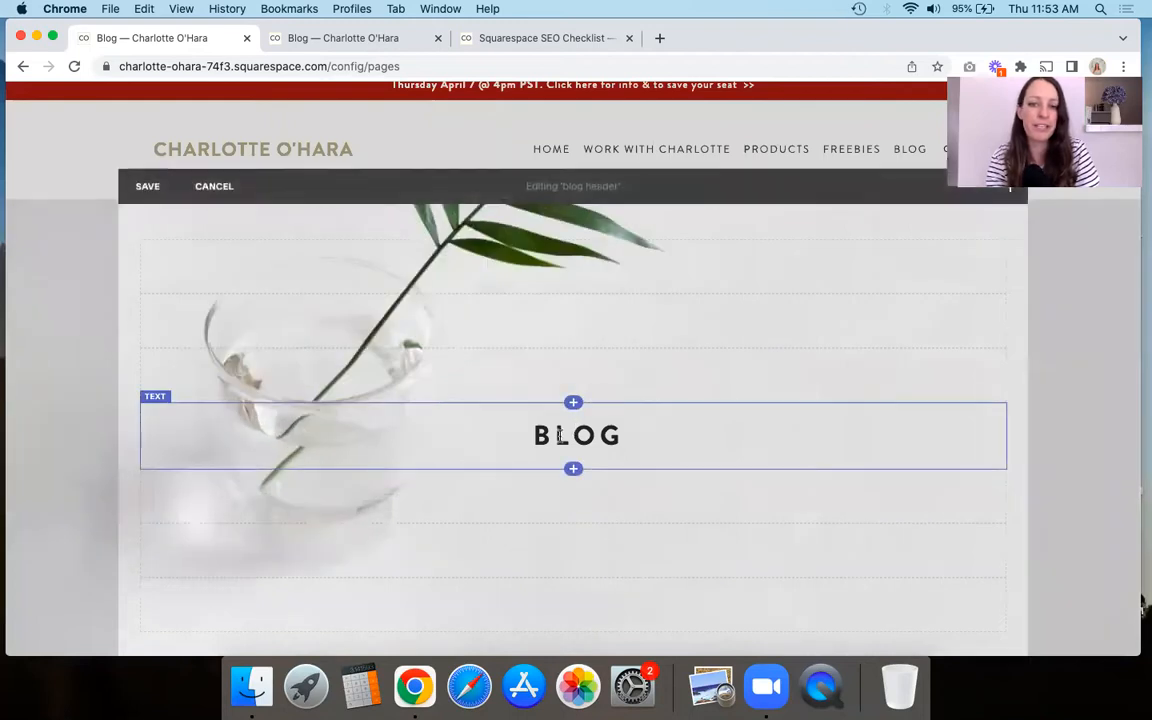
pyautogui.click(553, 436)
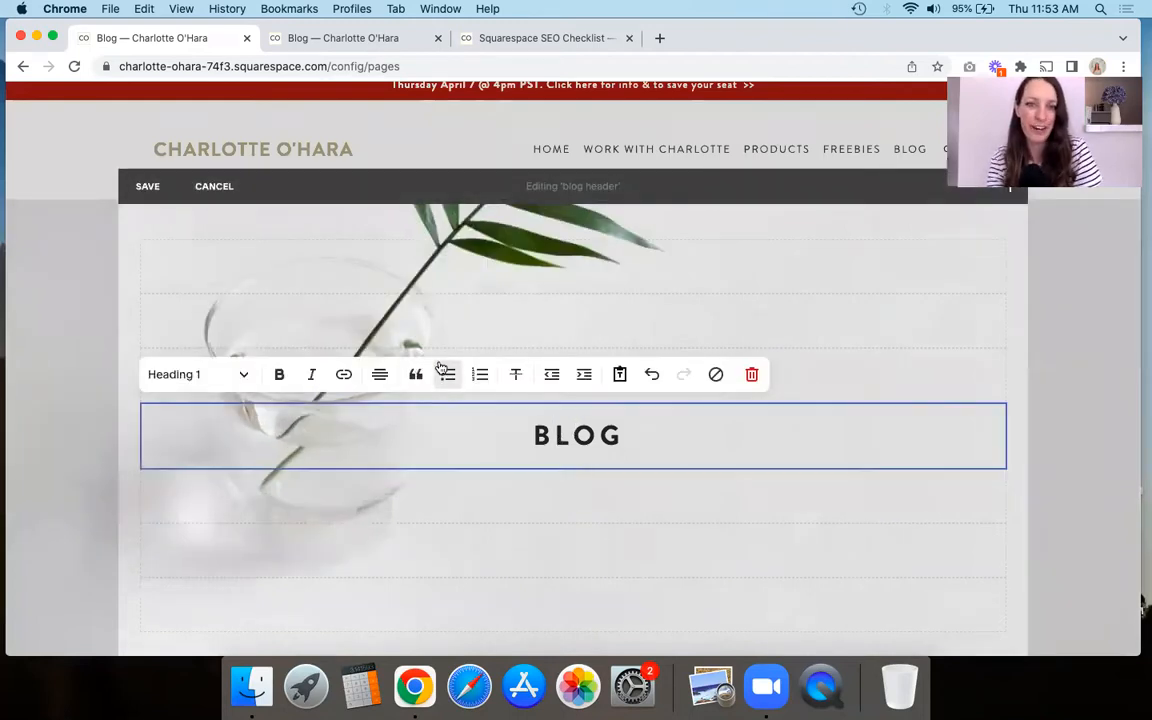
pyautogui.click(147, 187)
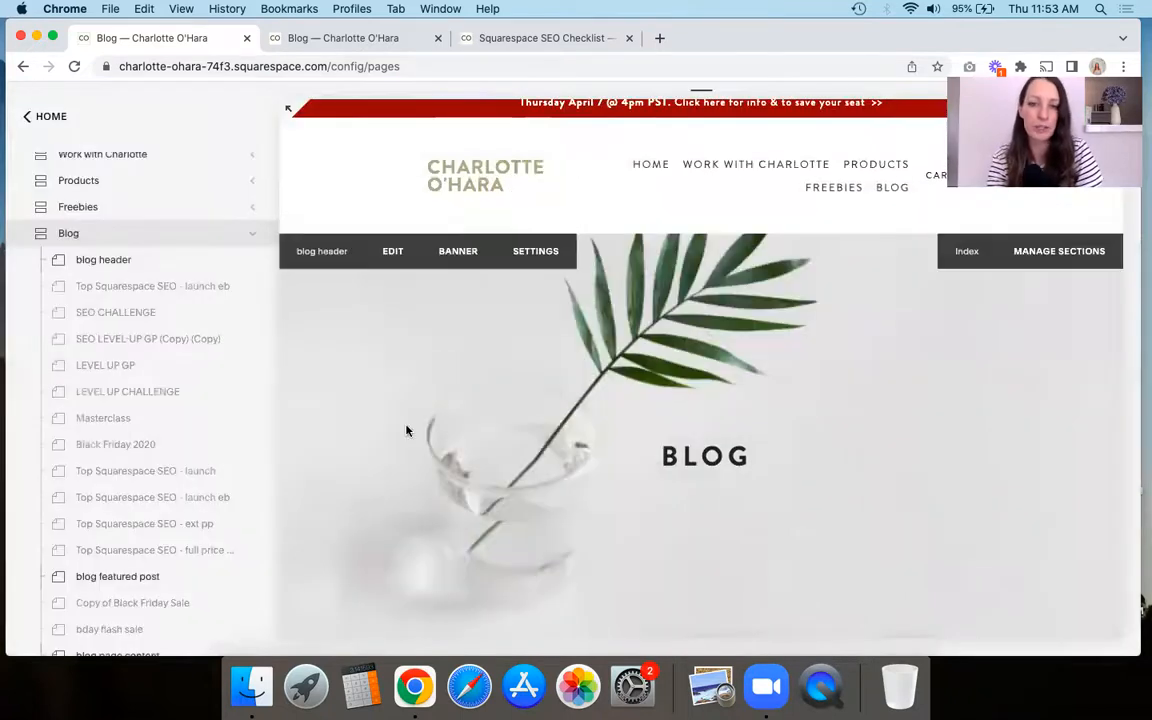
# Step: Examine the blog featured post section in the preview and section list, and view its general and media page settings
pyautogui.scroll(-10, 406, 432)
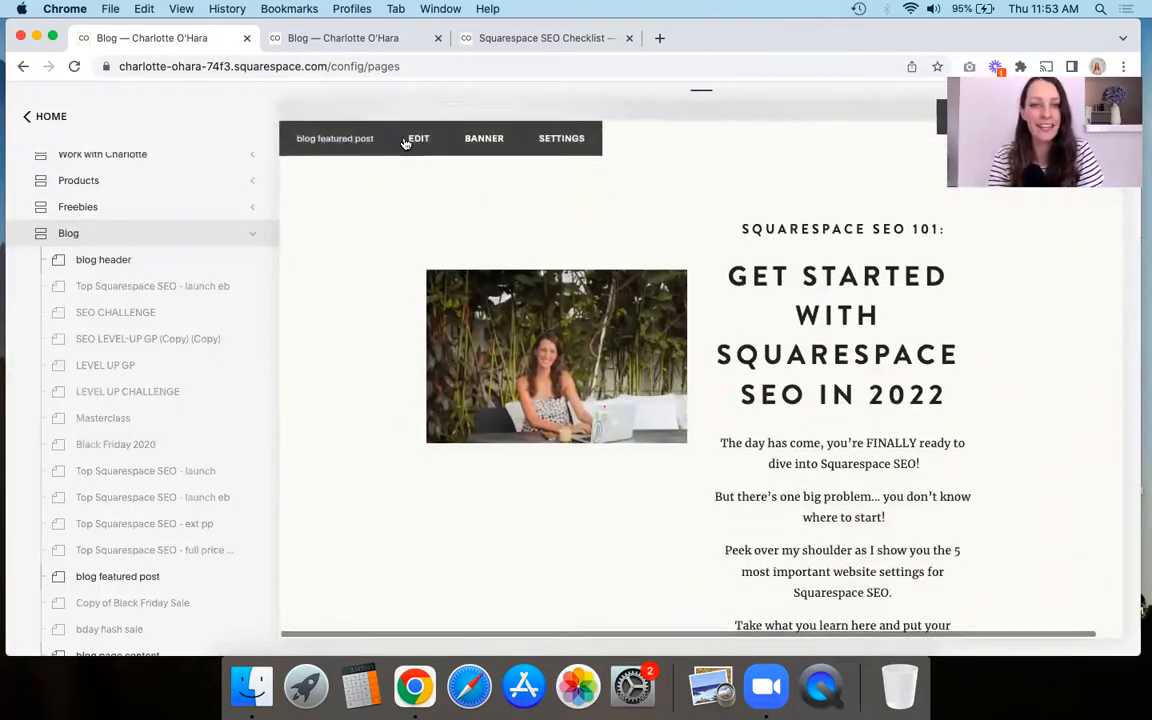
pyautogui.scroll(1, 351, 180)
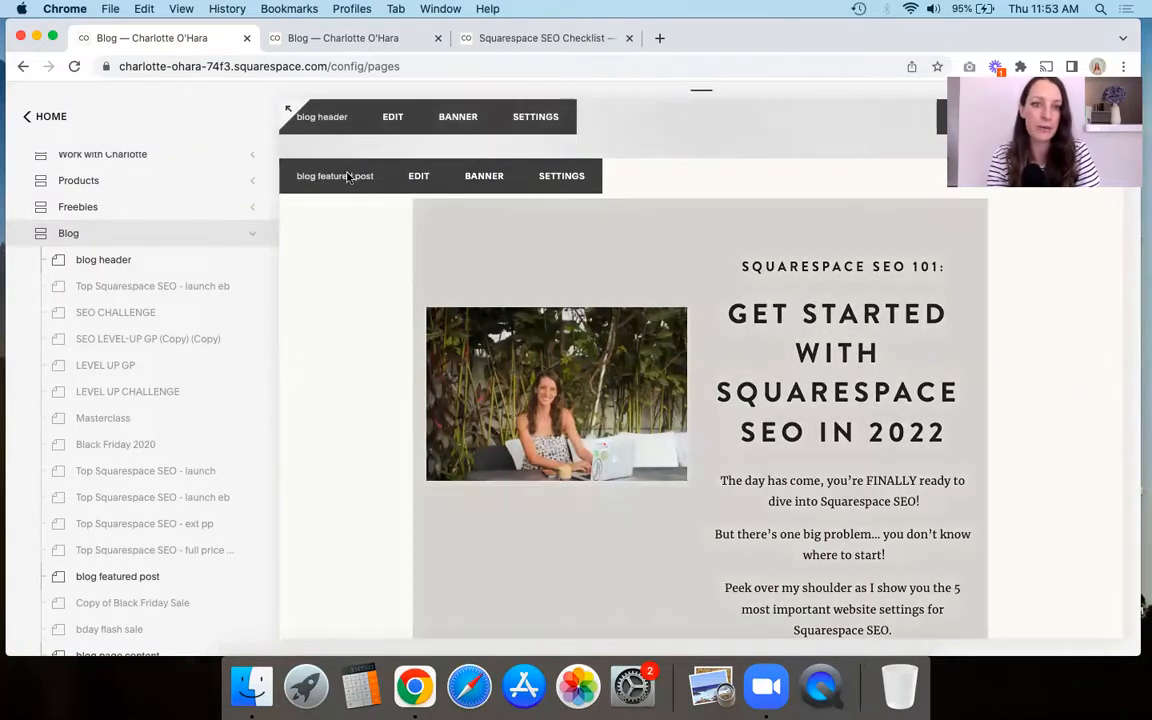
pyautogui.scroll(-2, 150, 400)
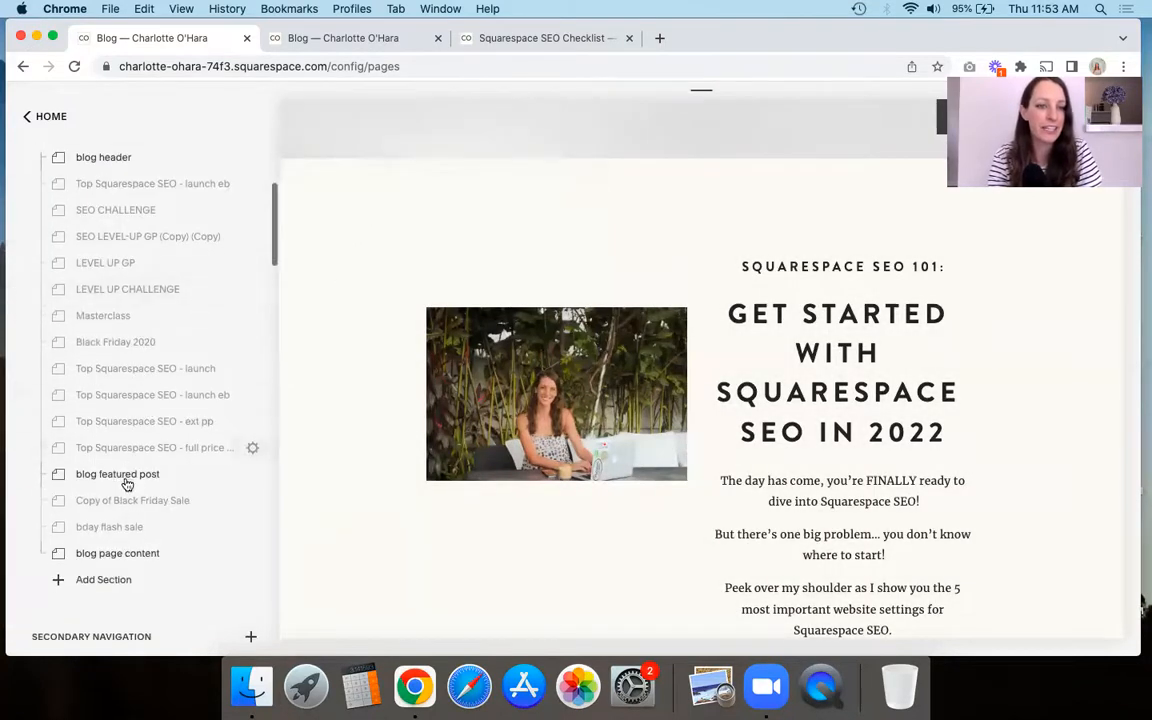
pyautogui.moveTo(340, 320)
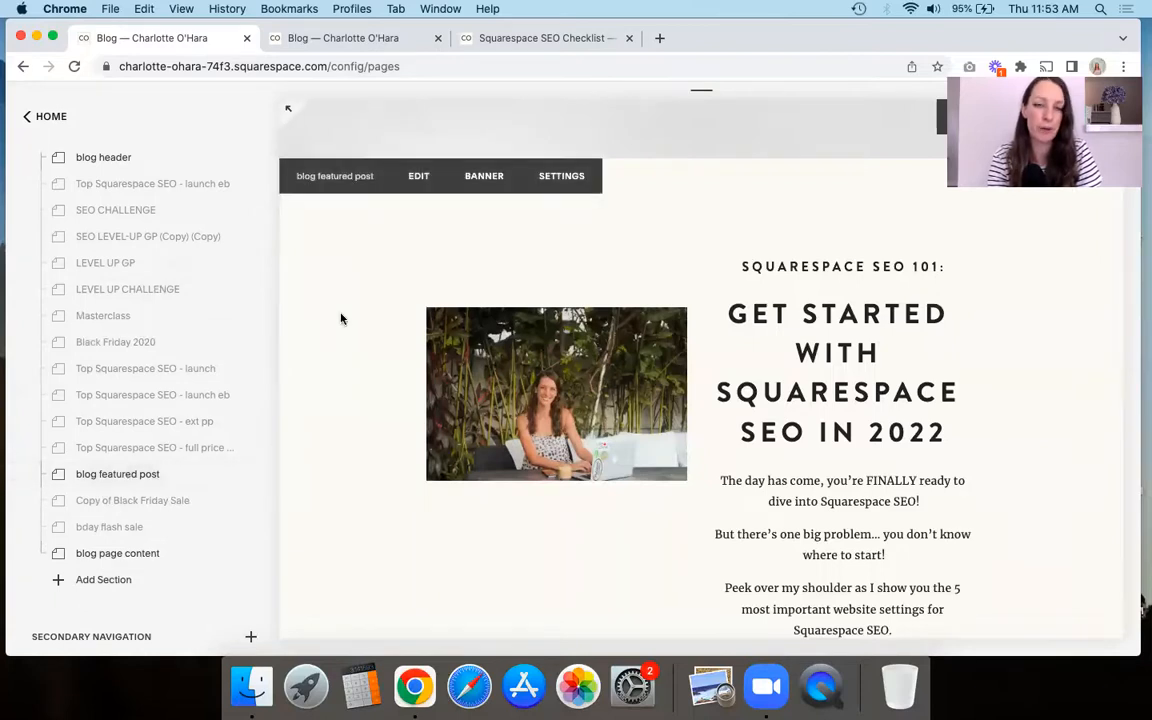
pyautogui.scroll(1, 340, 320)
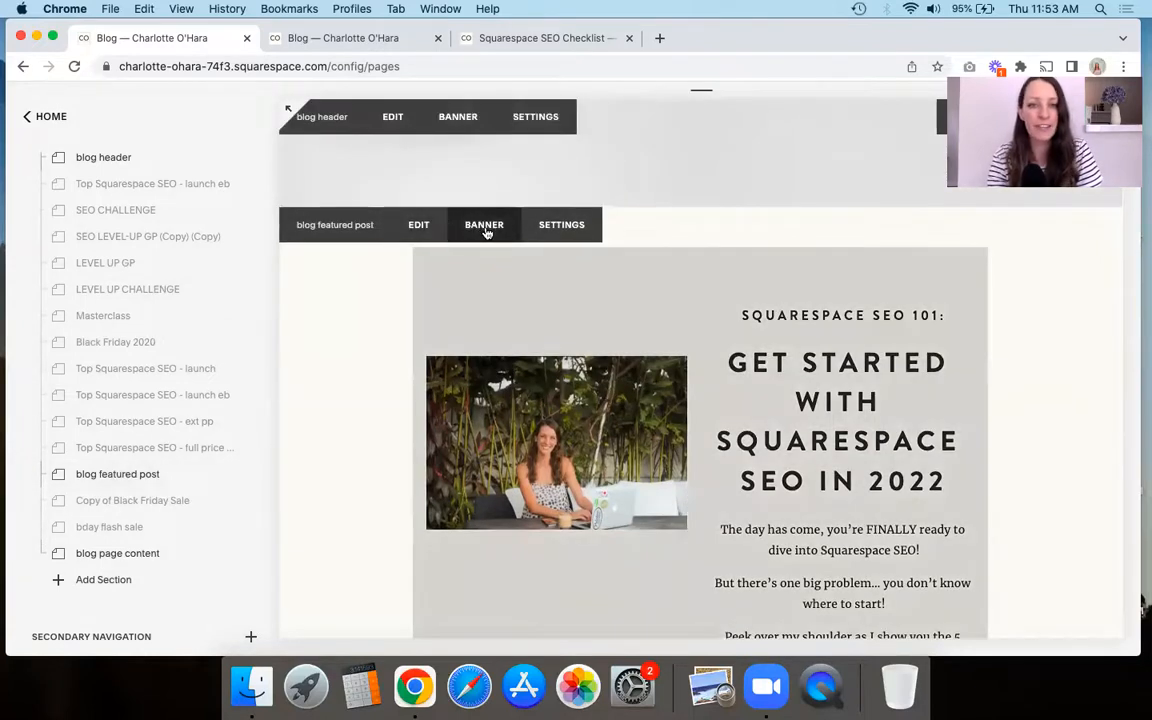
pyautogui.click(561, 225)
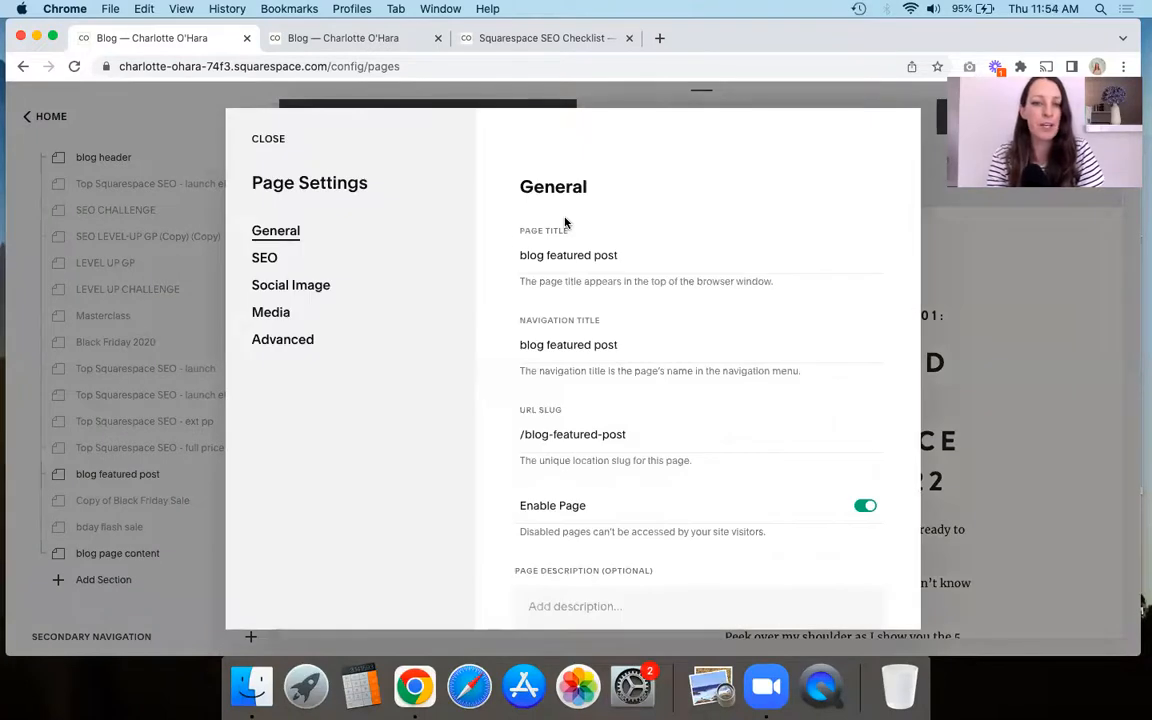
pyautogui.click(262, 312)
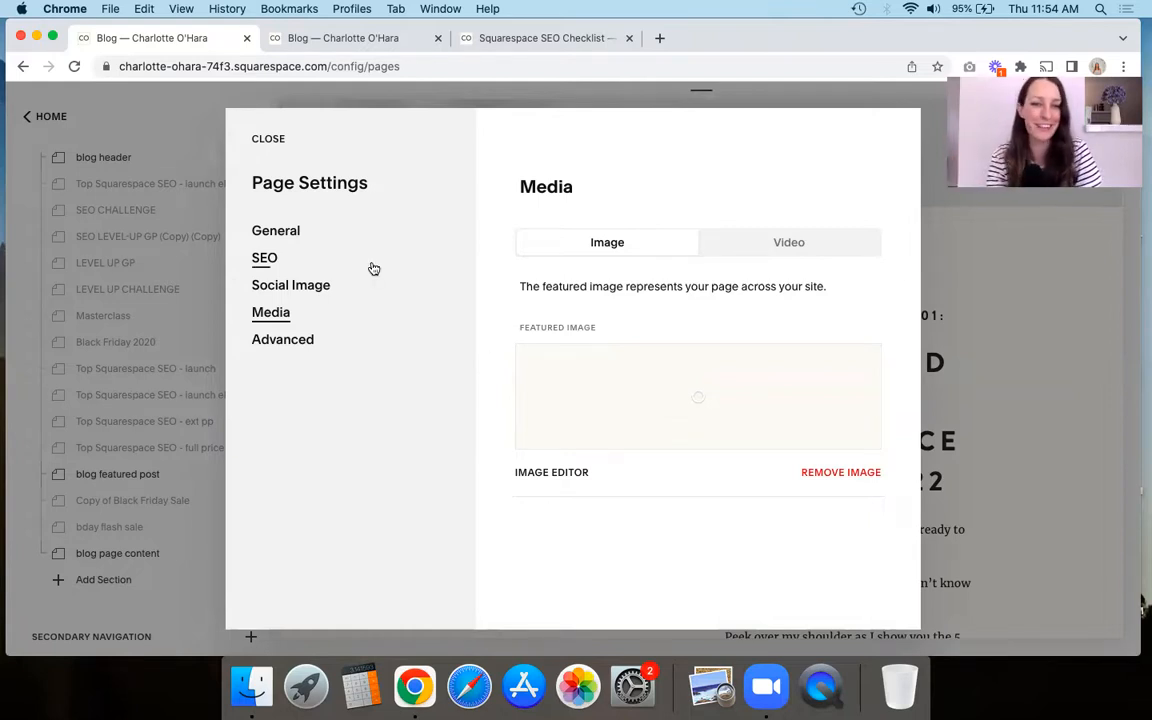
pyautogui.click(262, 137)
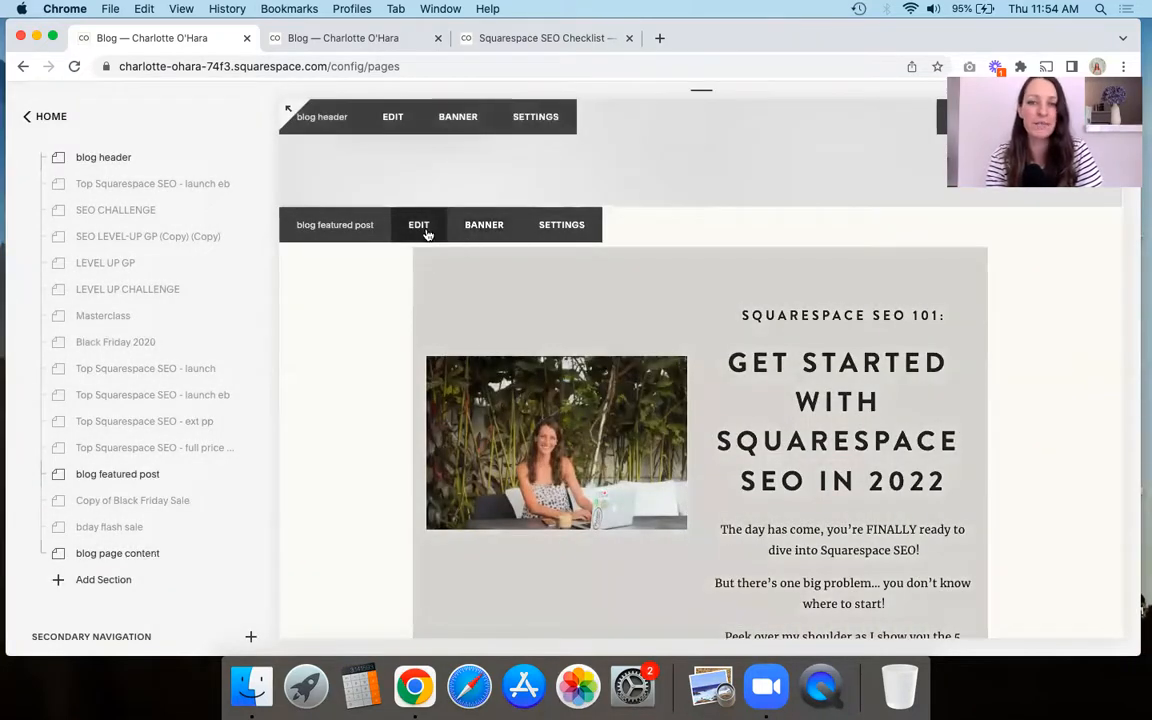
# Step: Open the blog featured post section for editing, examine its image, text and button layout, and save it
pyautogui.click(424, 229)
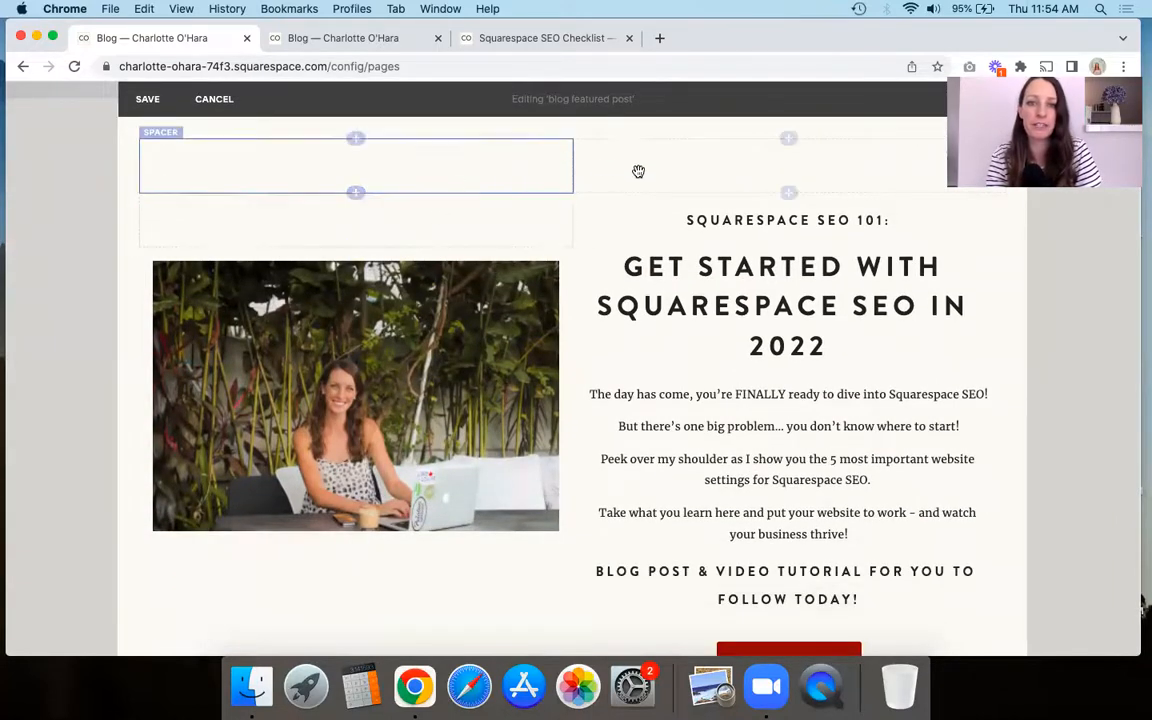
pyautogui.scroll(-1, 732, 328)
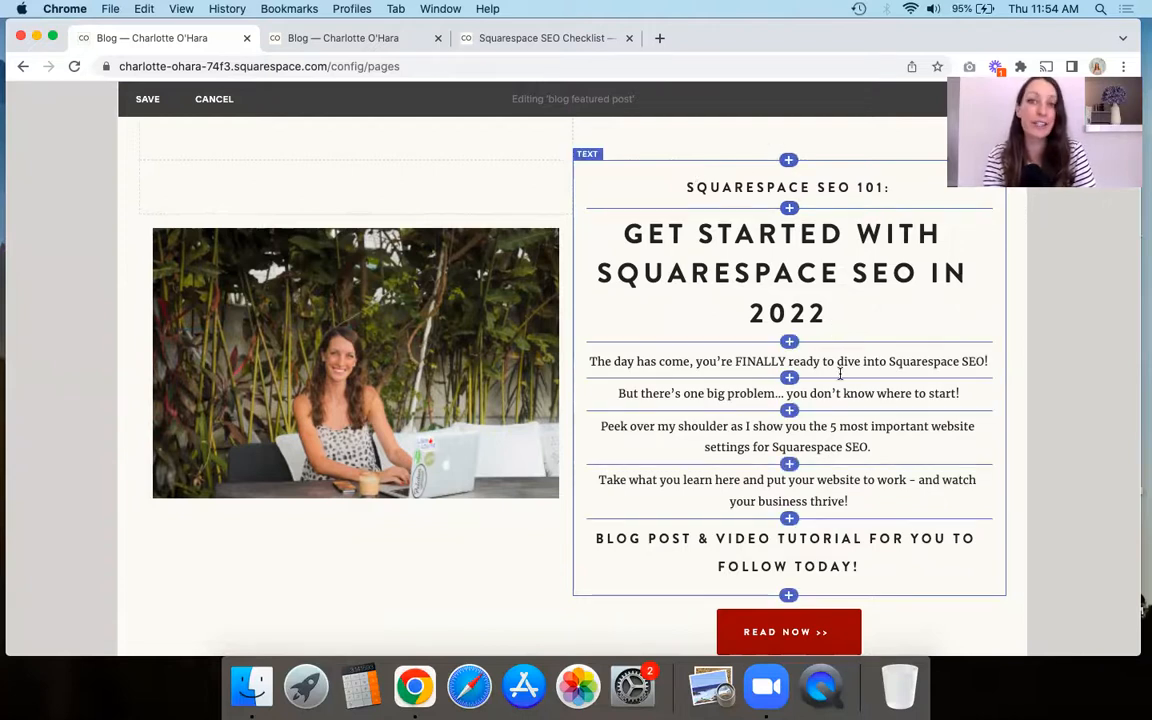
pyautogui.scroll(-1, 840, 373)
pyautogui.scroll(-5, 840, 373)
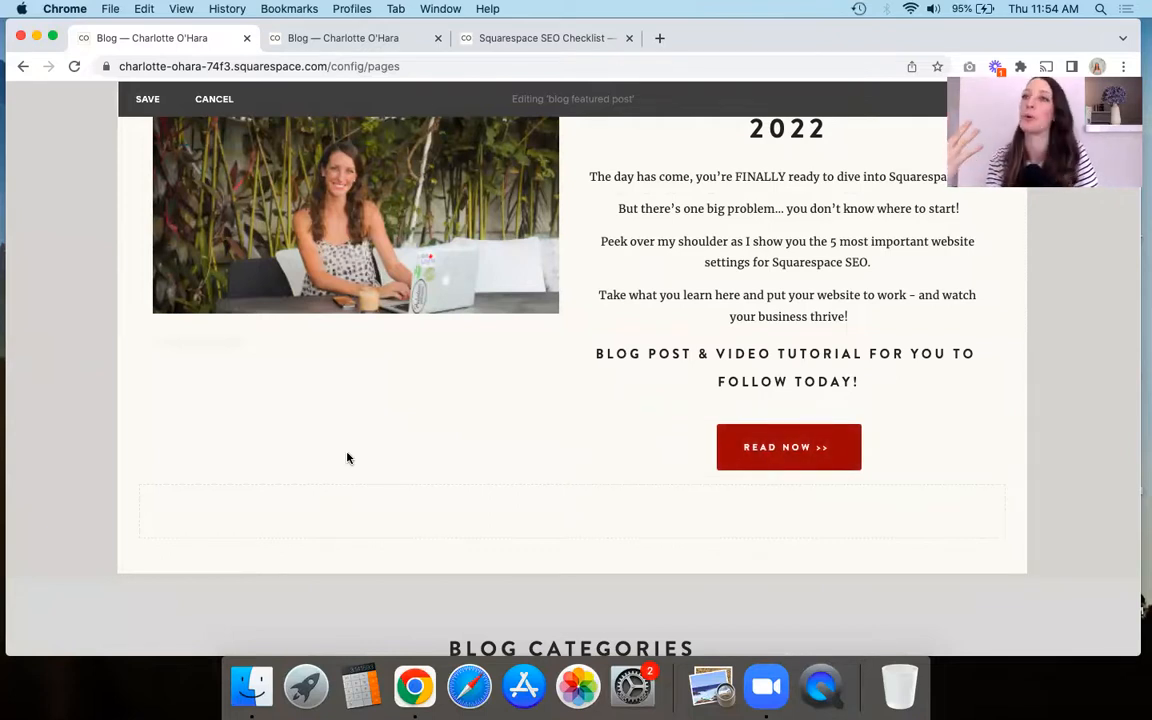
pyautogui.click(147, 98)
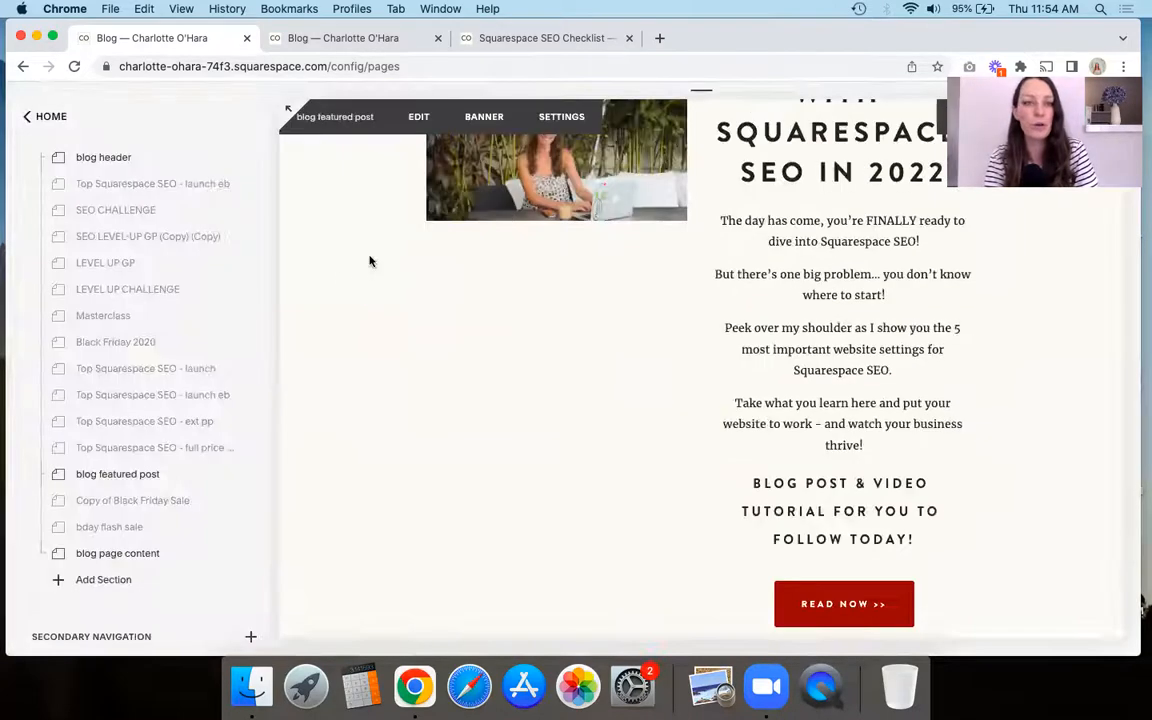
# Step: Open the blog page content section for editing and select its Blog Categories heading
pyautogui.scroll(1, 115, 280)
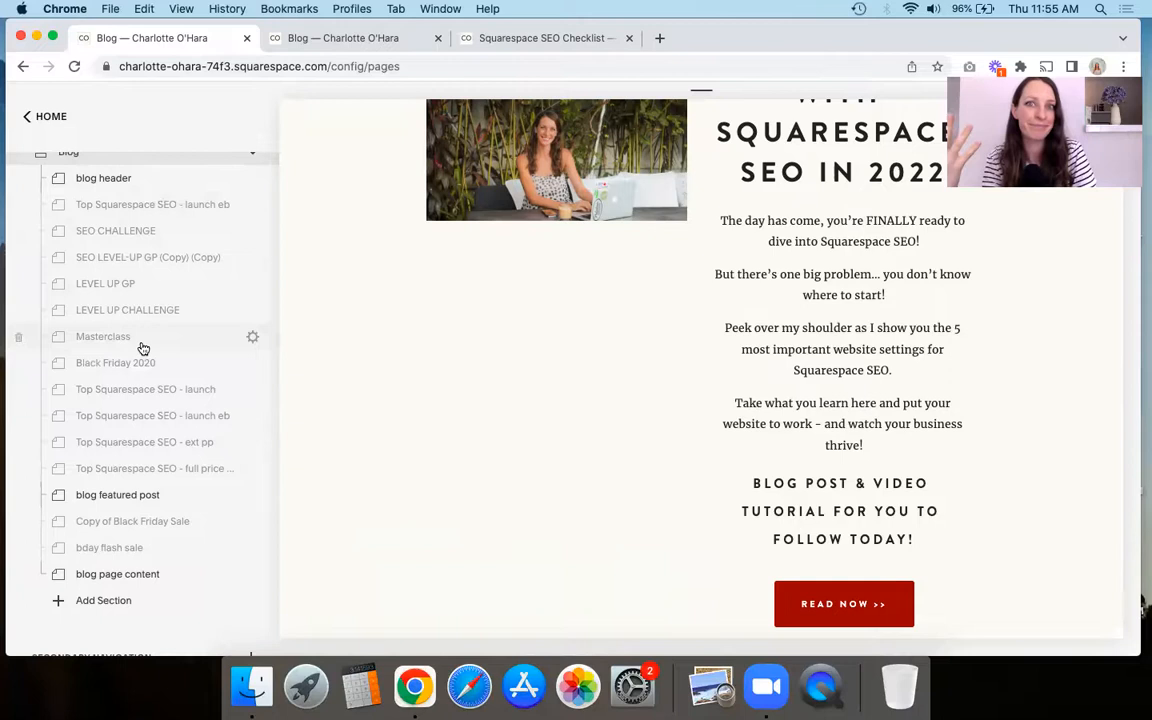
pyautogui.scroll(-3, 157, 391)
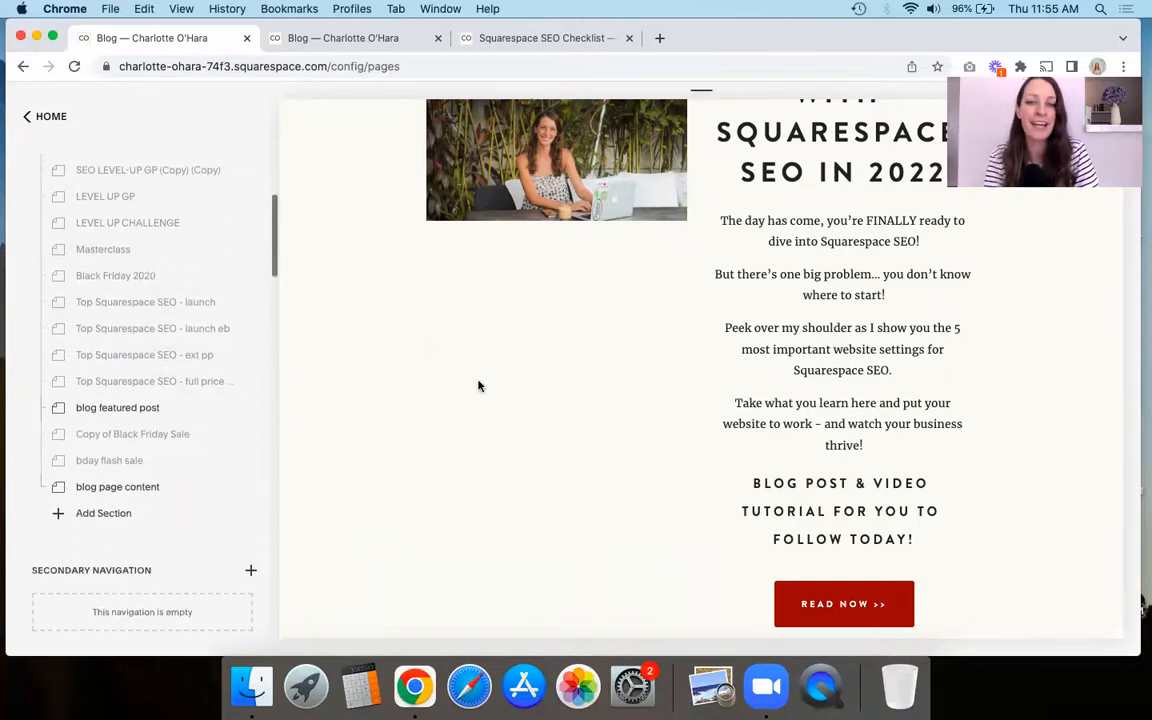
pyautogui.scroll(-6, 478, 386)
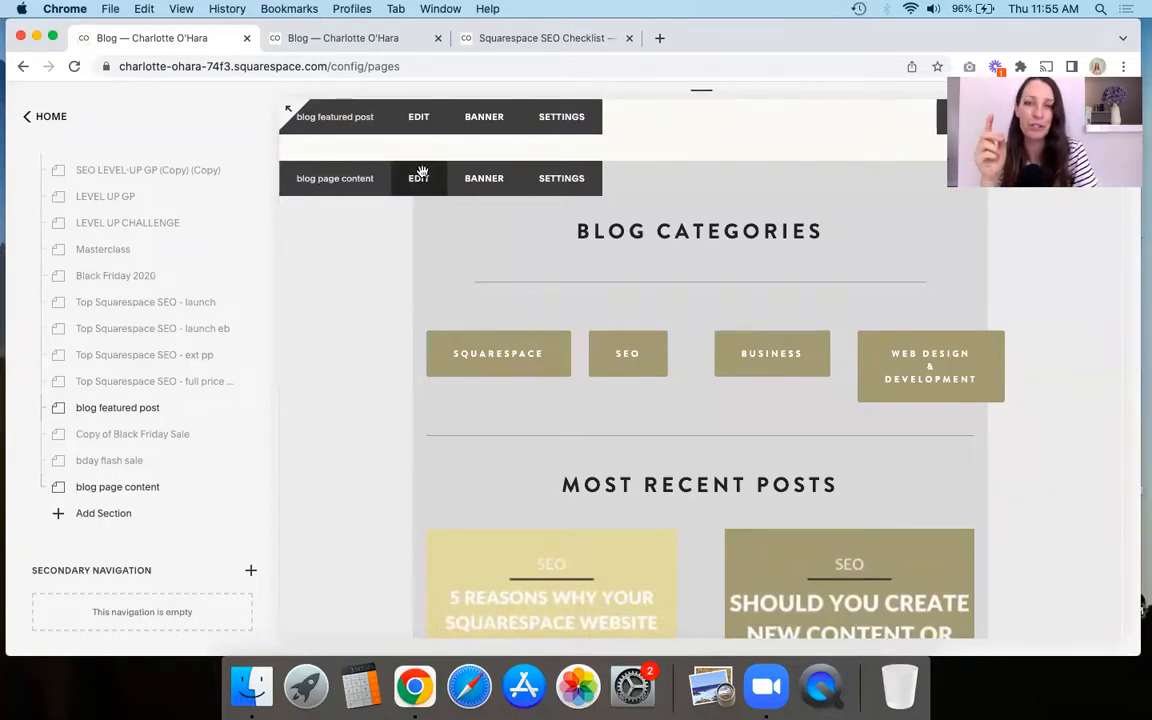
pyautogui.click(419, 178)
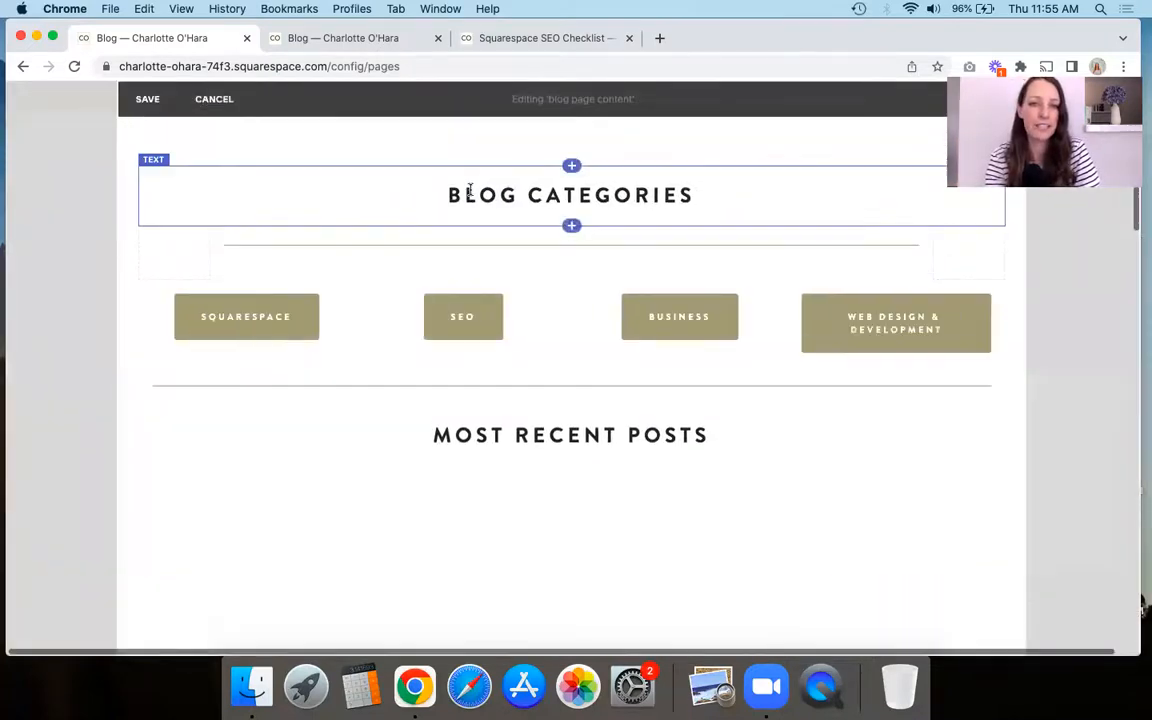
pyautogui.doubleClick(476, 193)
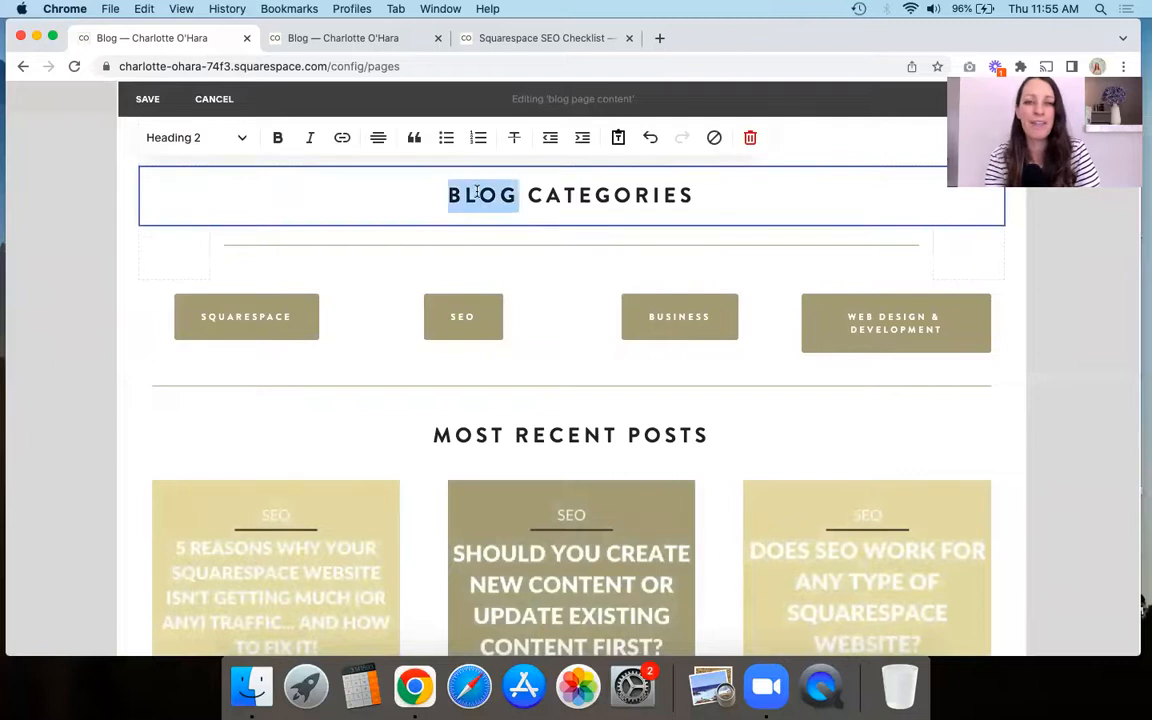
pyautogui.tripleClick(476, 193)
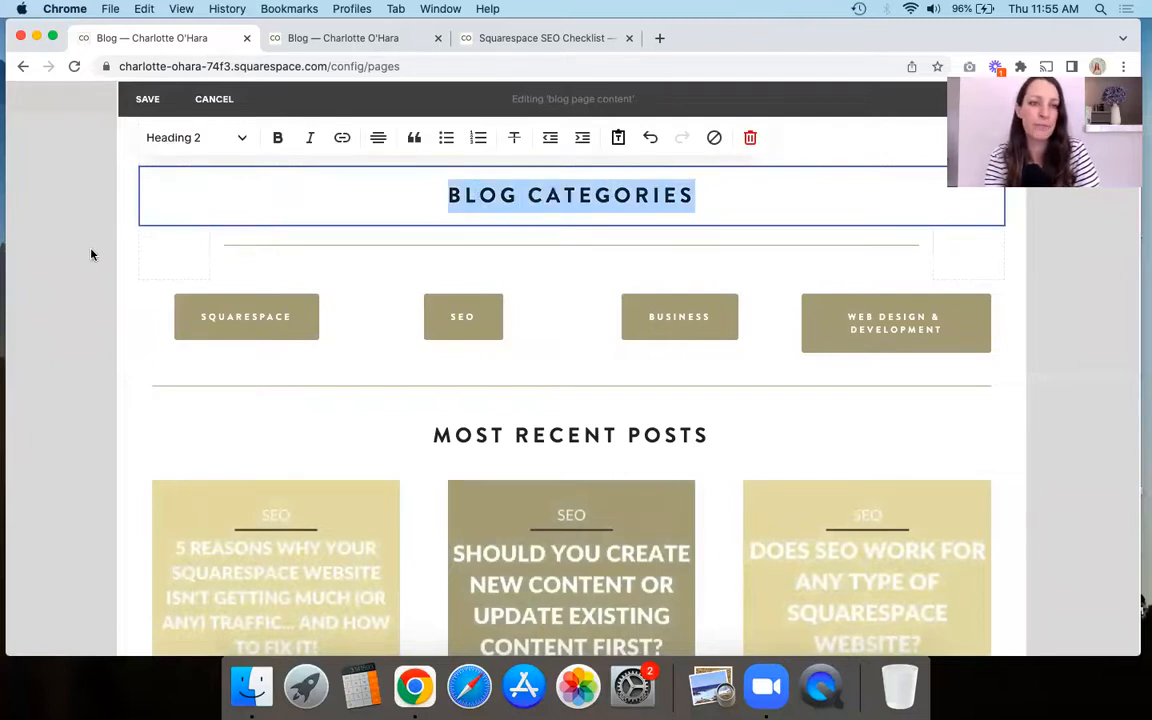
# Step: Inspect the text and category link of the Squarespace category button, and close its settings
pyautogui.click(238, 326)
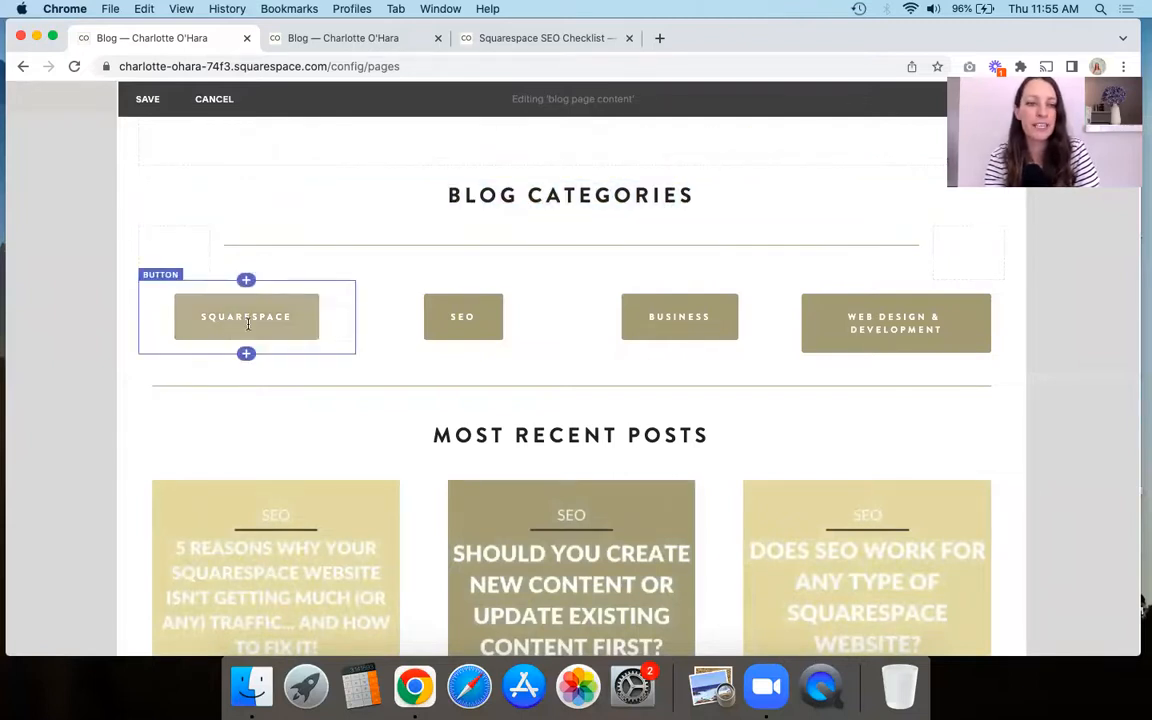
pyautogui.click(248, 322)
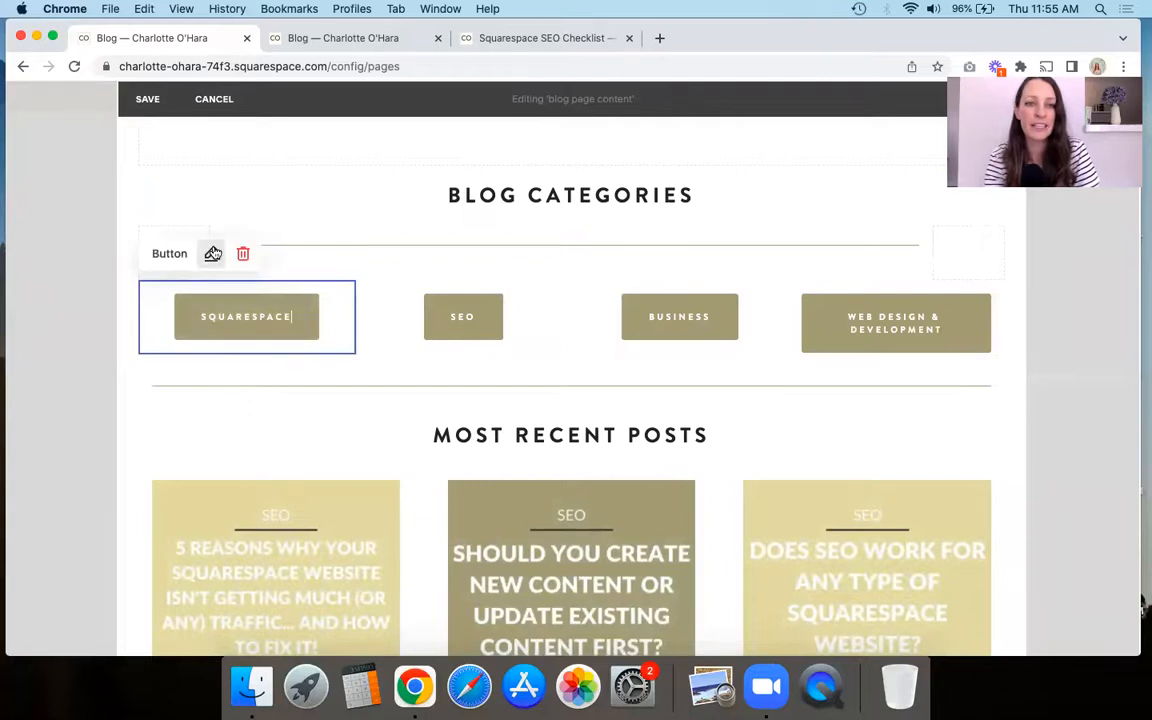
pyautogui.click(213, 254)
pyautogui.click(557, 430)
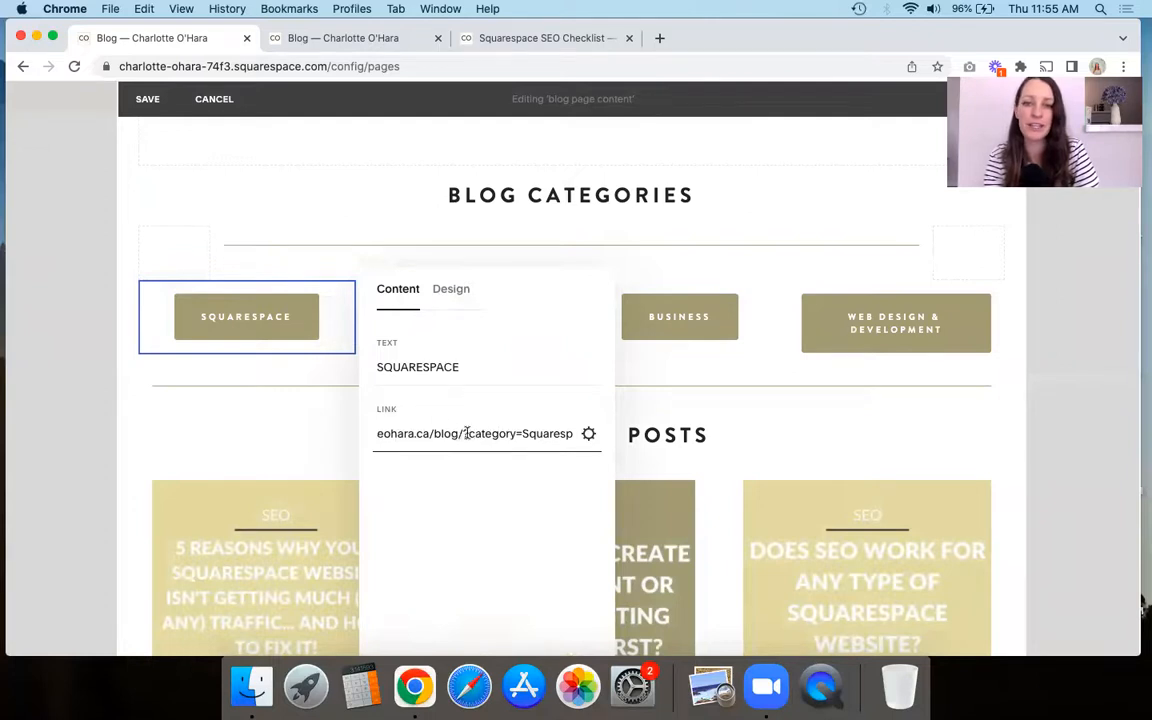
pyautogui.click(190, 432)
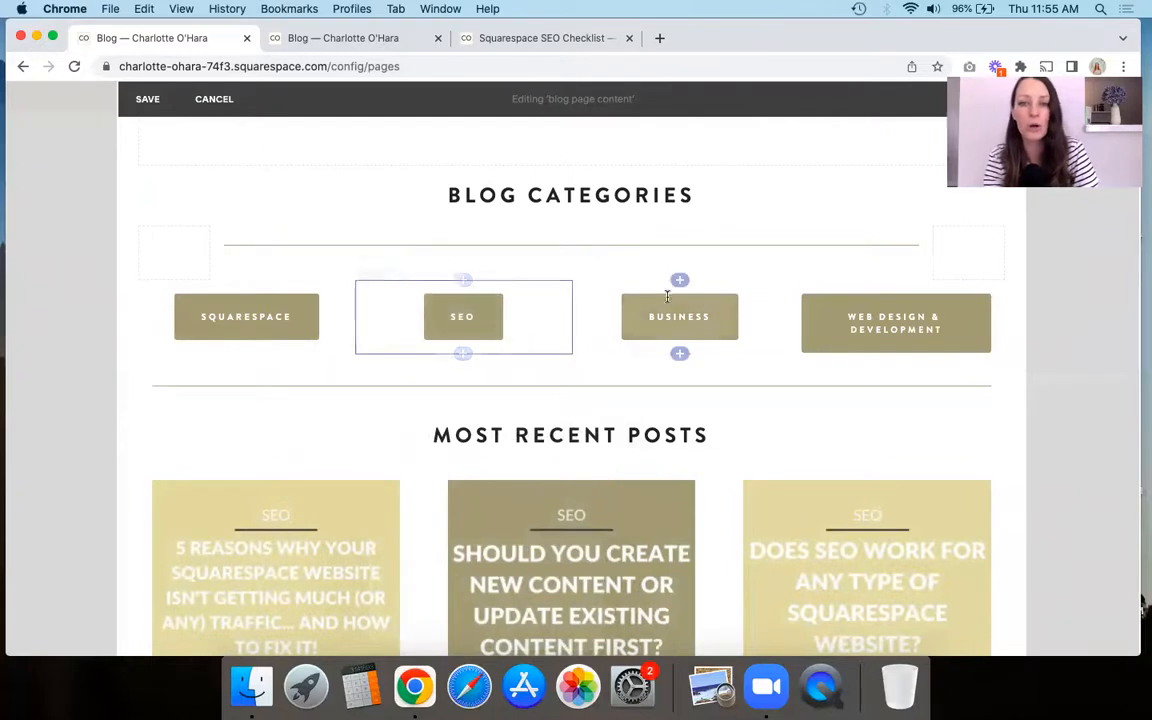
# Step: Open the settings of the summary block under Most Recent Posts and inspect which page it is set to display
pyautogui.scroll(-2, 126, 404)
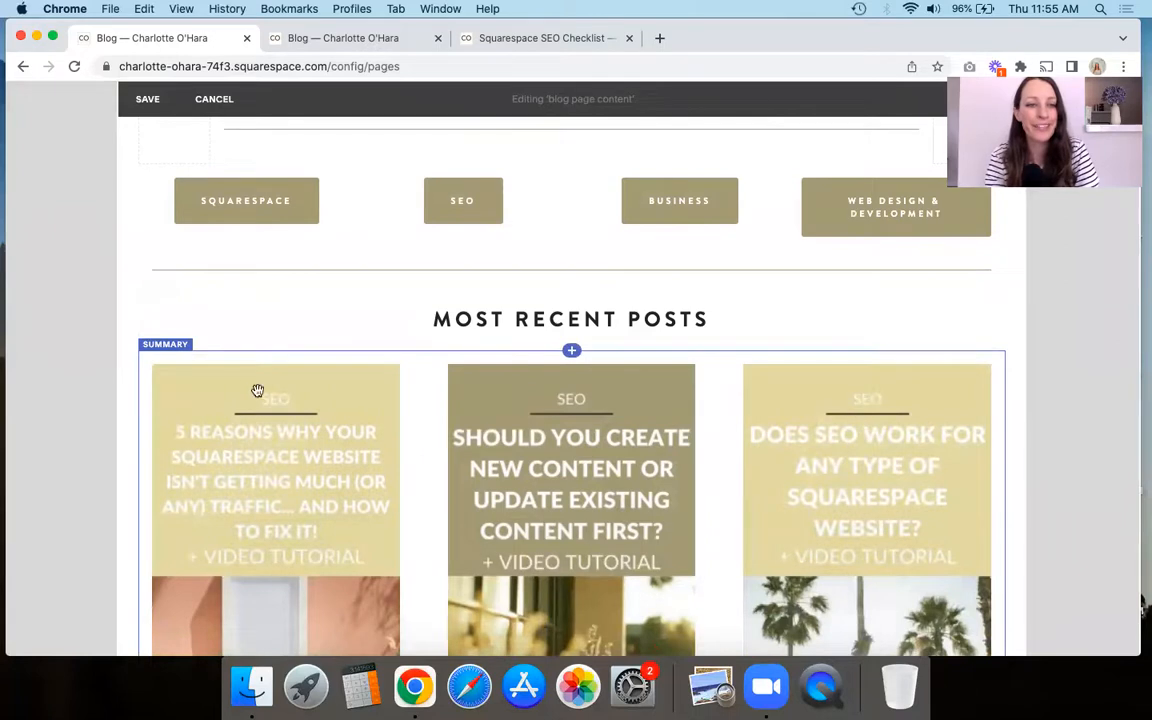
pyautogui.scroll(-1, 395, 385)
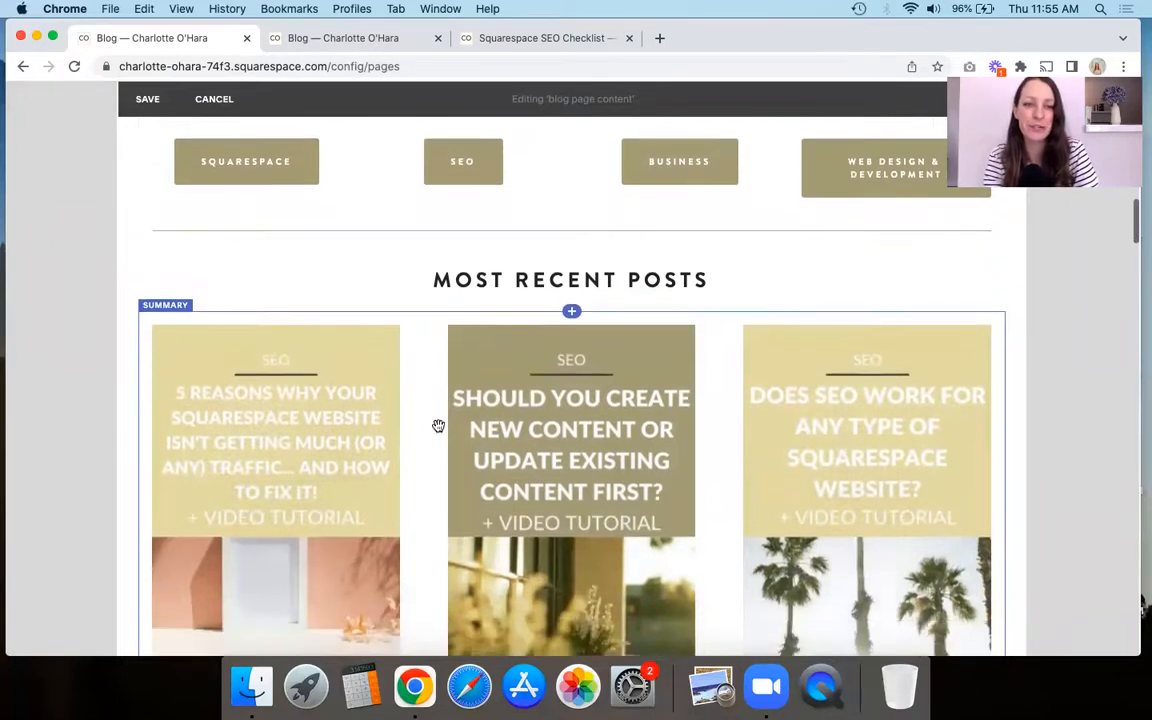
pyautogui.click(380, 379)
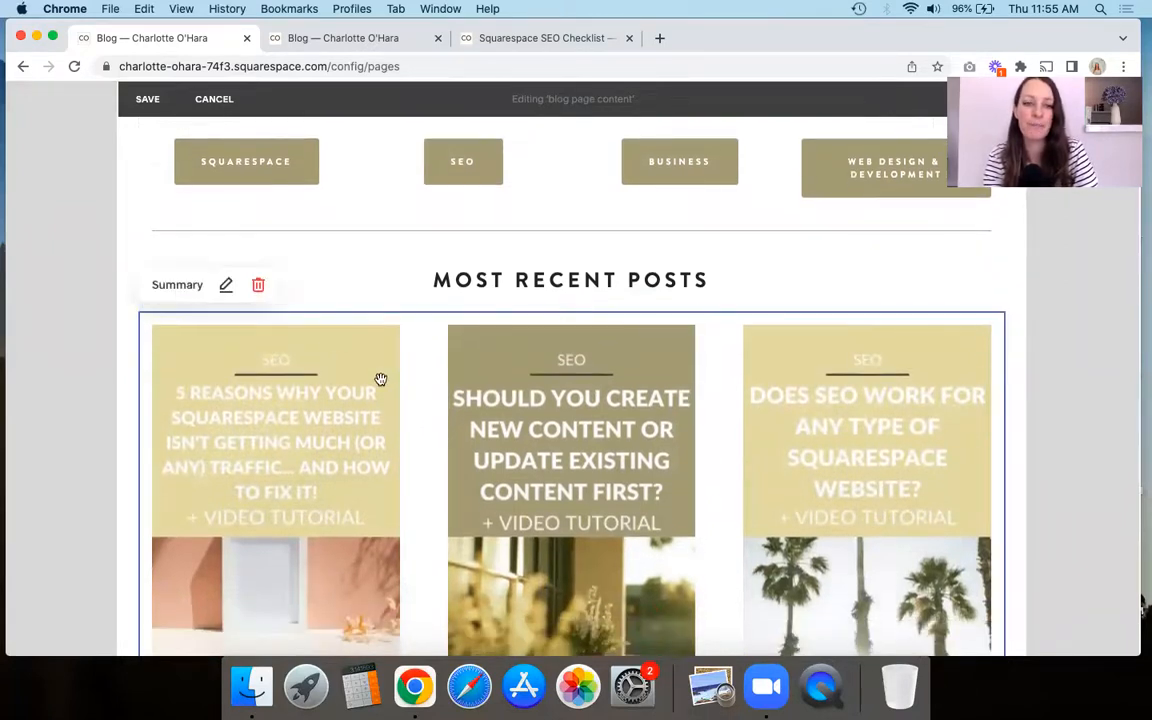
pyautogui.click(224, 286)
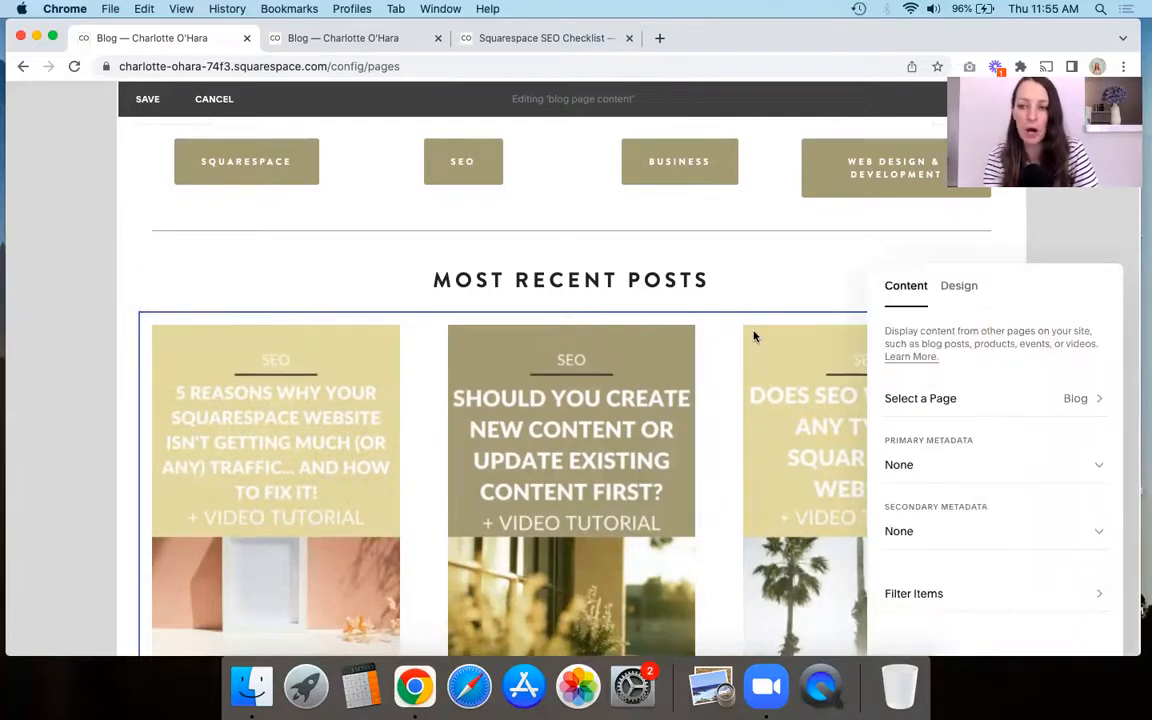
pyautogui.click(893, 398)
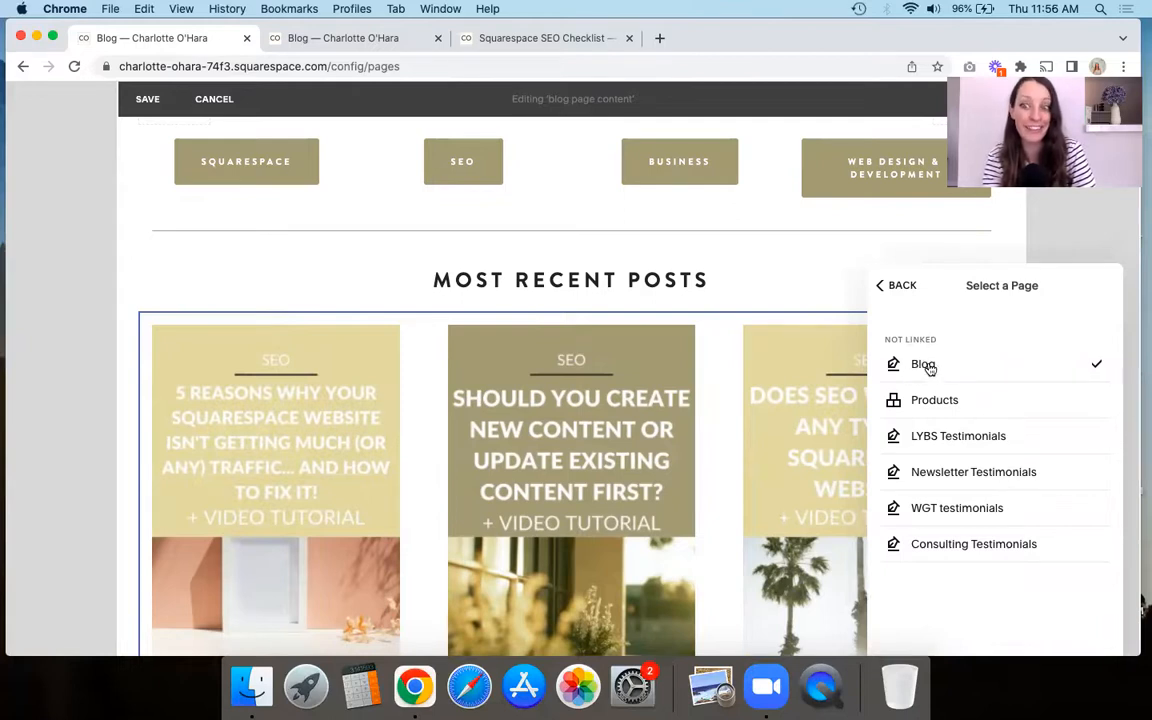
pyautogui.click(893, 286)
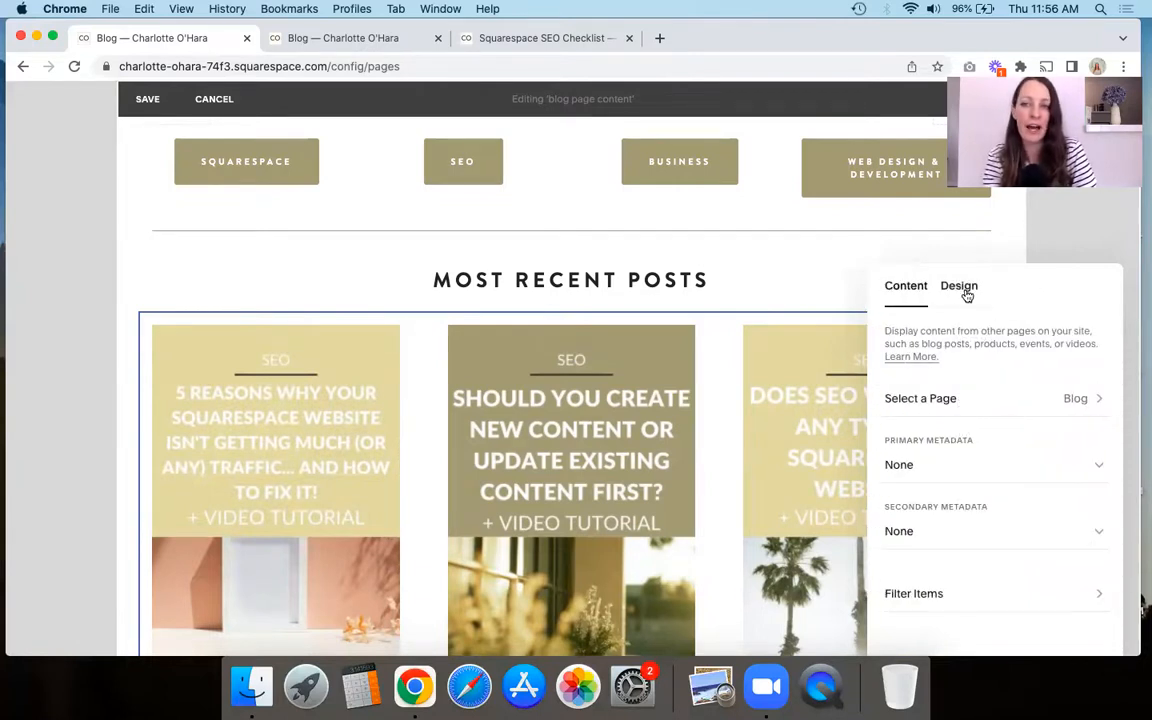
# Step: Review the summary block's design settings, including layout, number of items, text and displayed elements, and save the blog page content section
pyautogui.click(962, 290)
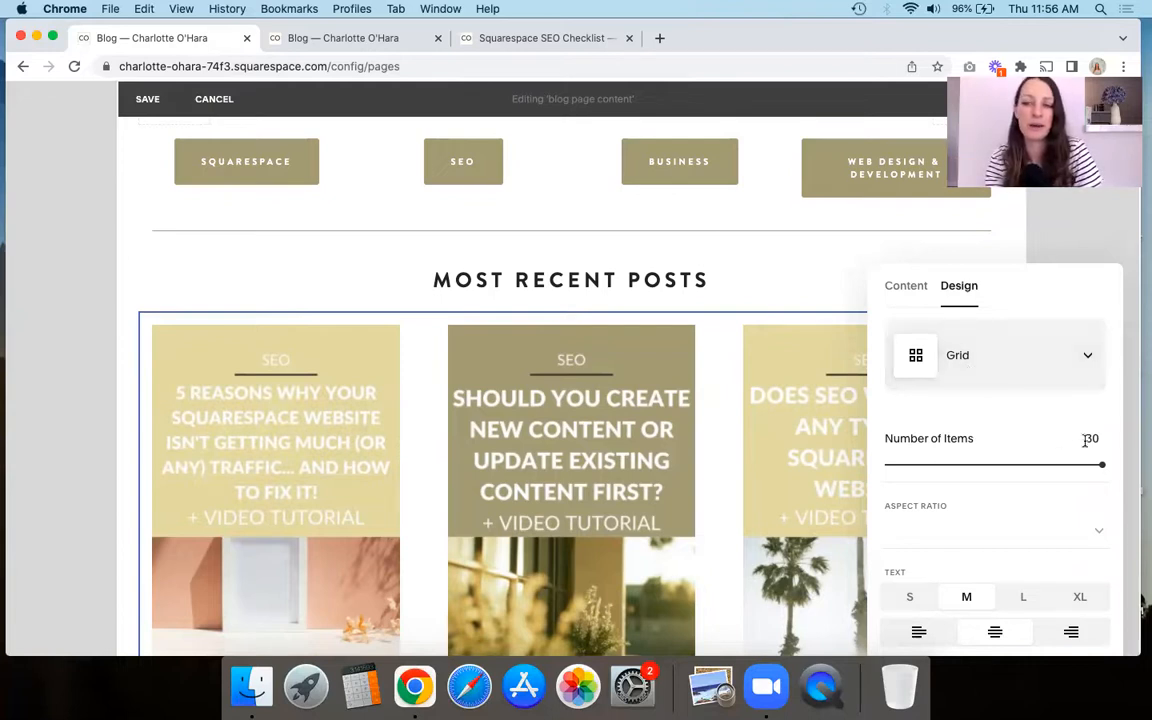
pyautogui.scroll(-4, 1030, 447)
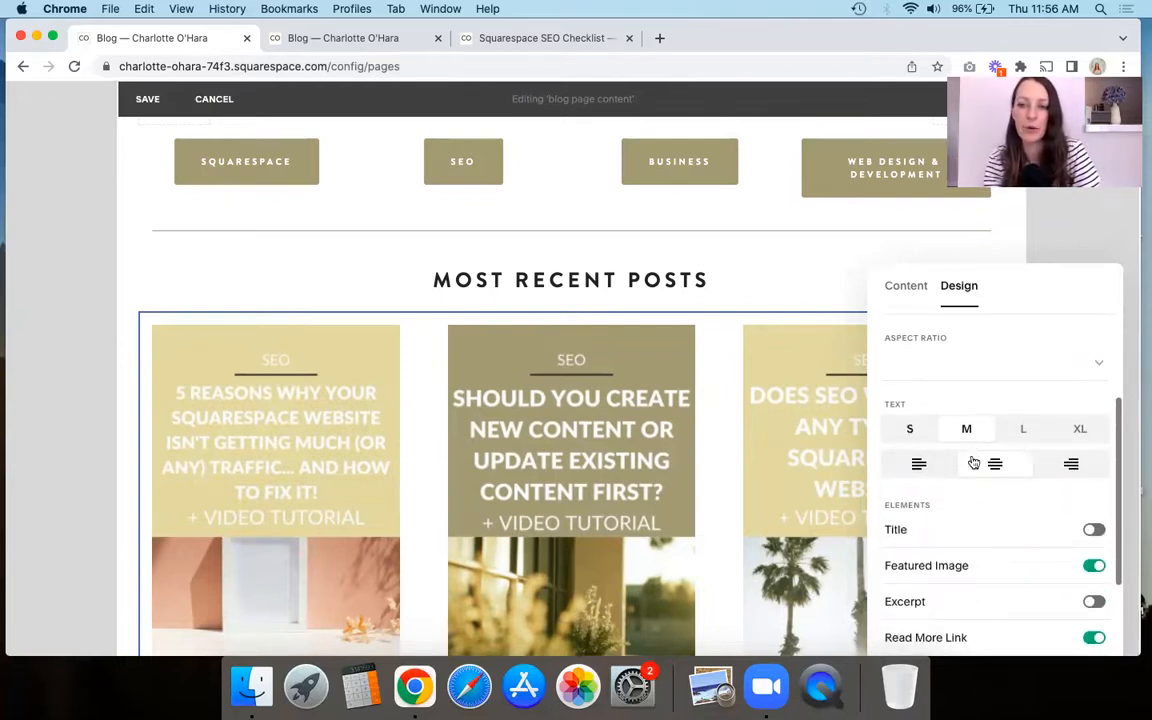
pyautogui.scroll(-3, 991, 538)
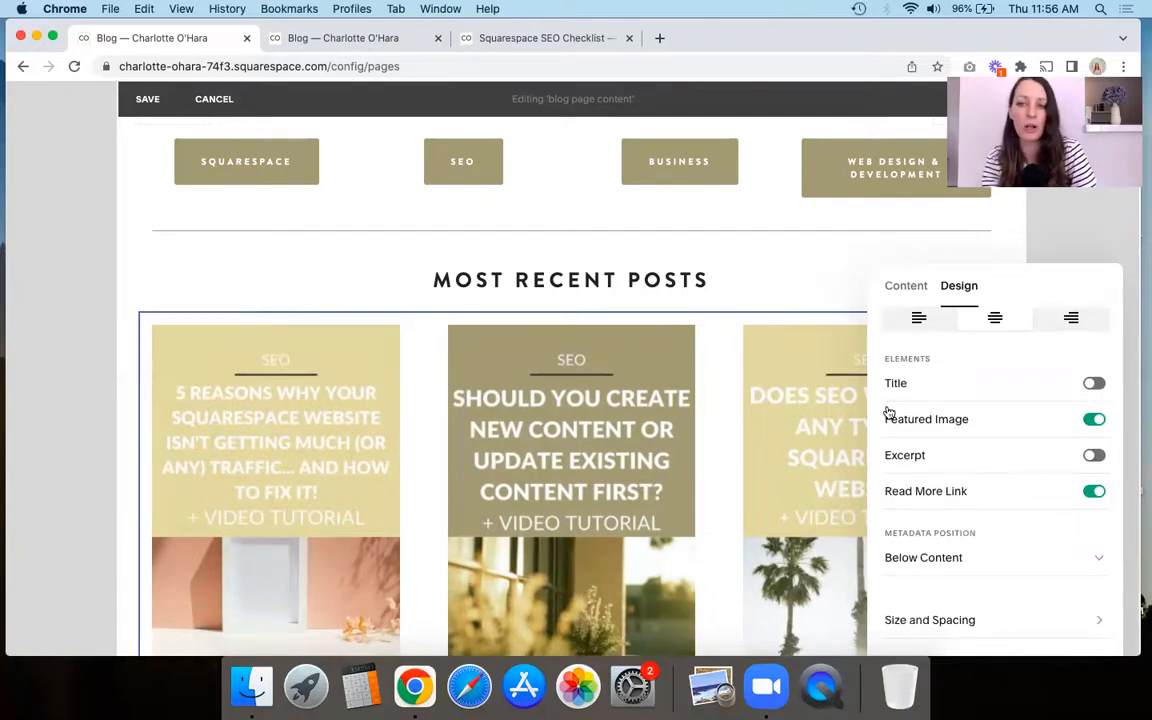
pyautogui.scroll(-1, 547, 503)
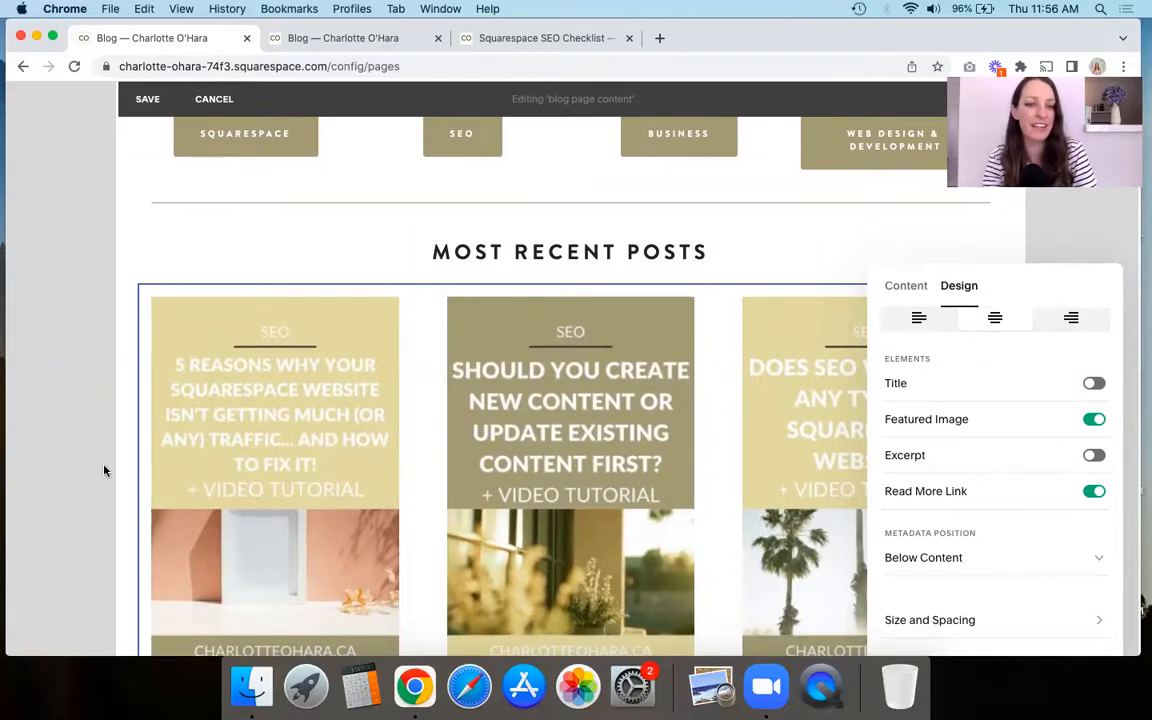
pyautogui.click(149, 103)
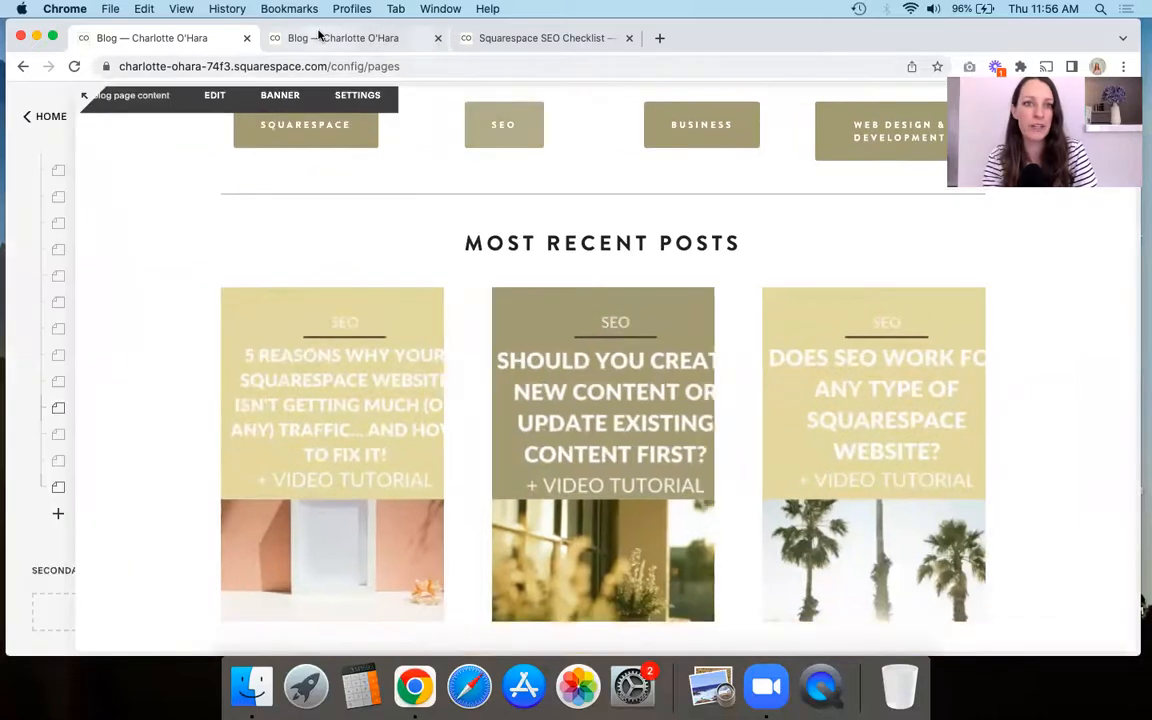
# Step: Switch to the live blog page and examine its recent posts grid, Older button, header and featured post
pyautogui.click(320, 37)
pyautogui.scroll(-5, 300, 393)
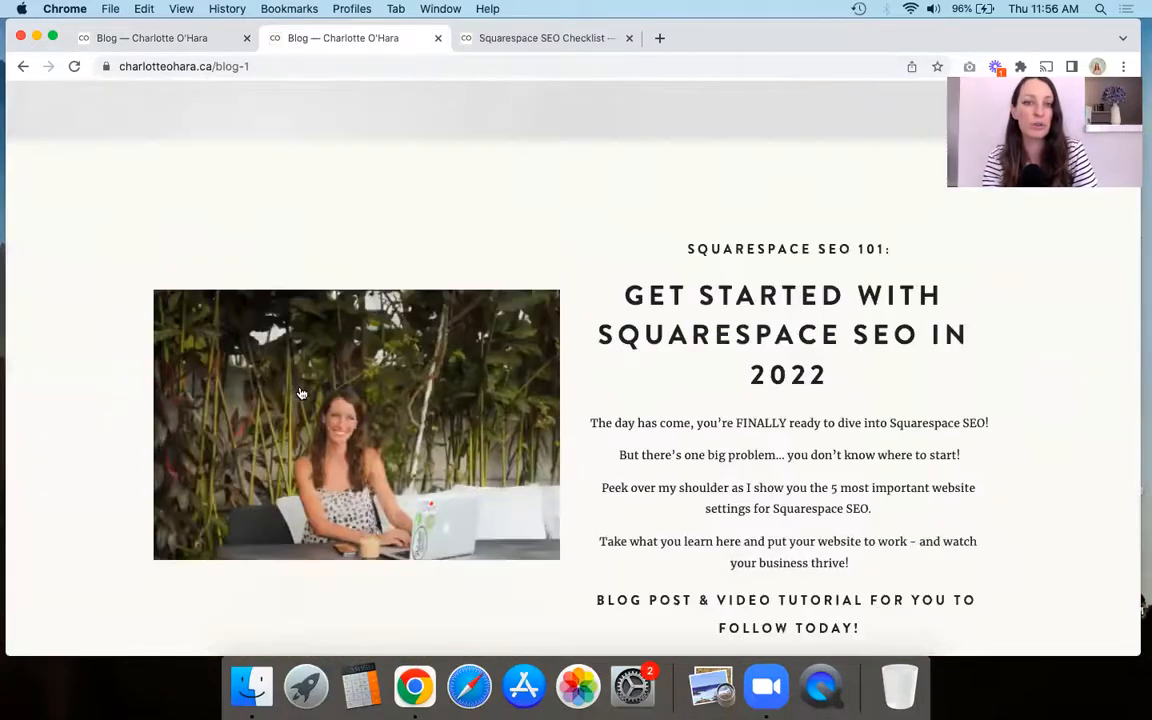
pyautogui.scroll(-15, 301, 393)
pyautogui.scroll(-15, 301, 392)
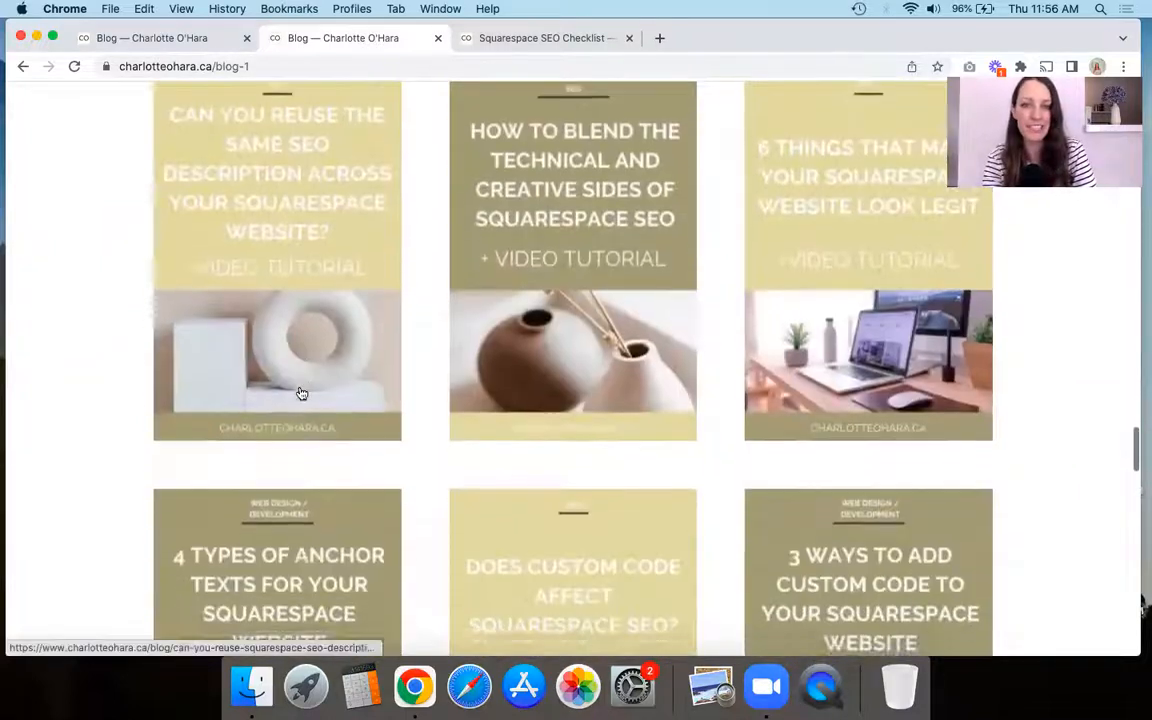
pyautogui.scroll(-6, 301, 393)
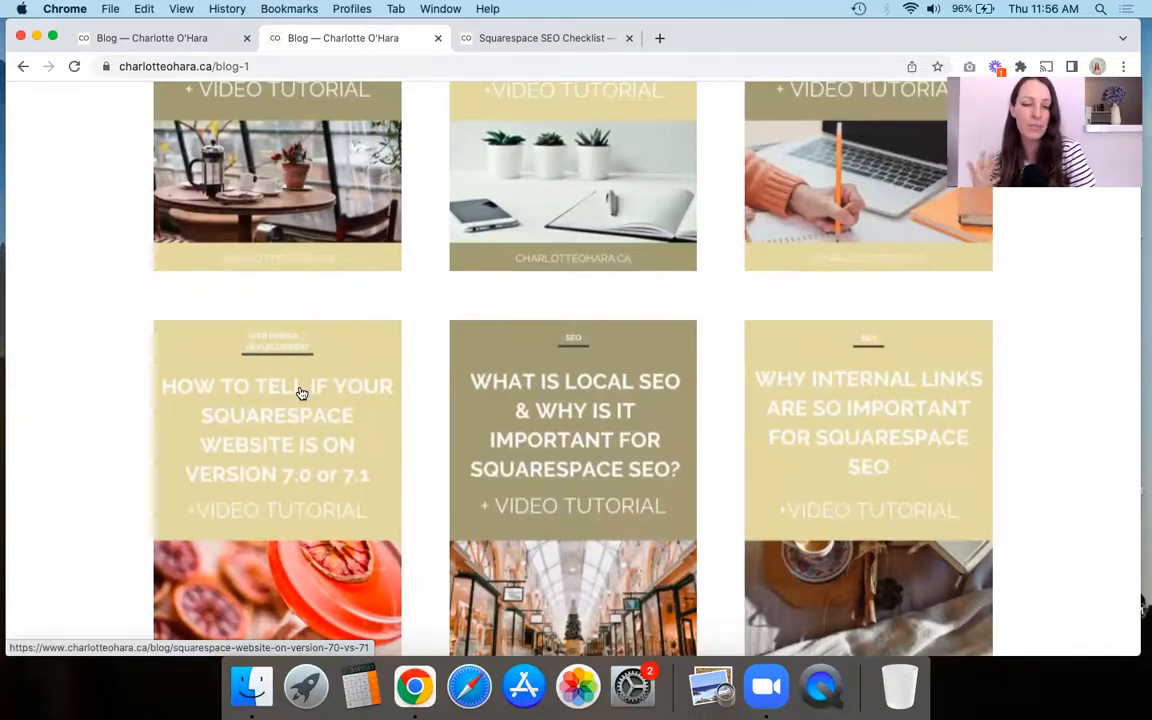
pyautogui.scroll(-12, 301, 392)
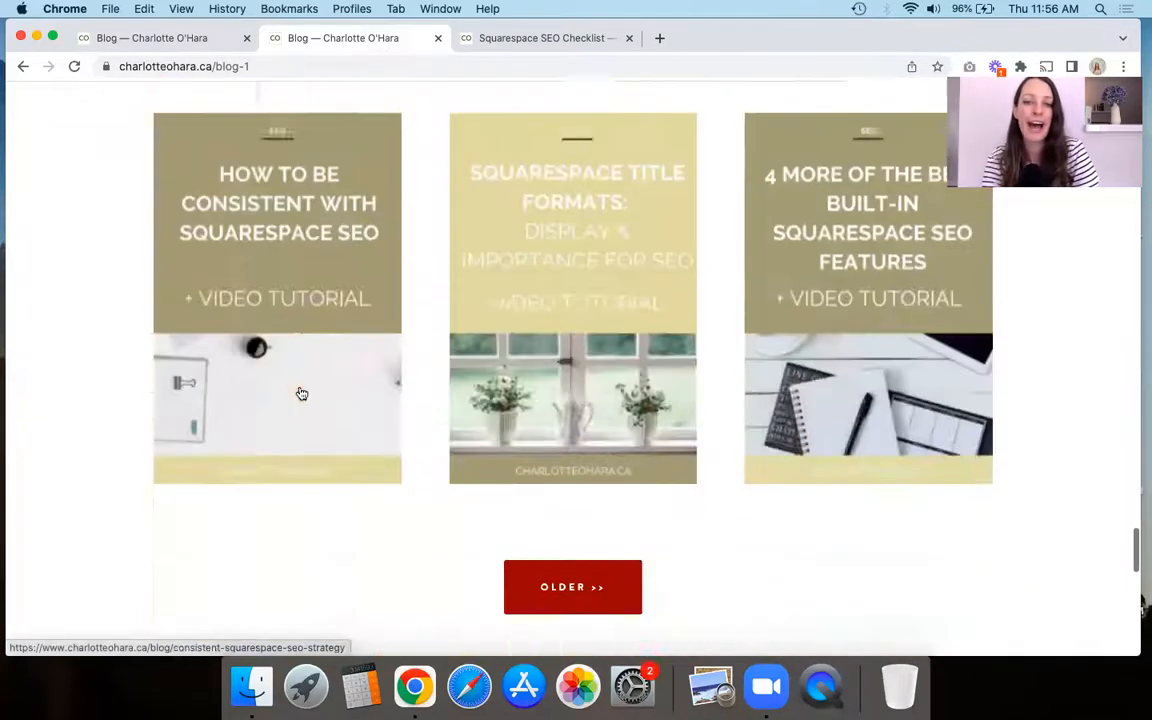
pyautogui.scroll(12, 301, 392)
pyautogui.scroll(15, 301, 392)
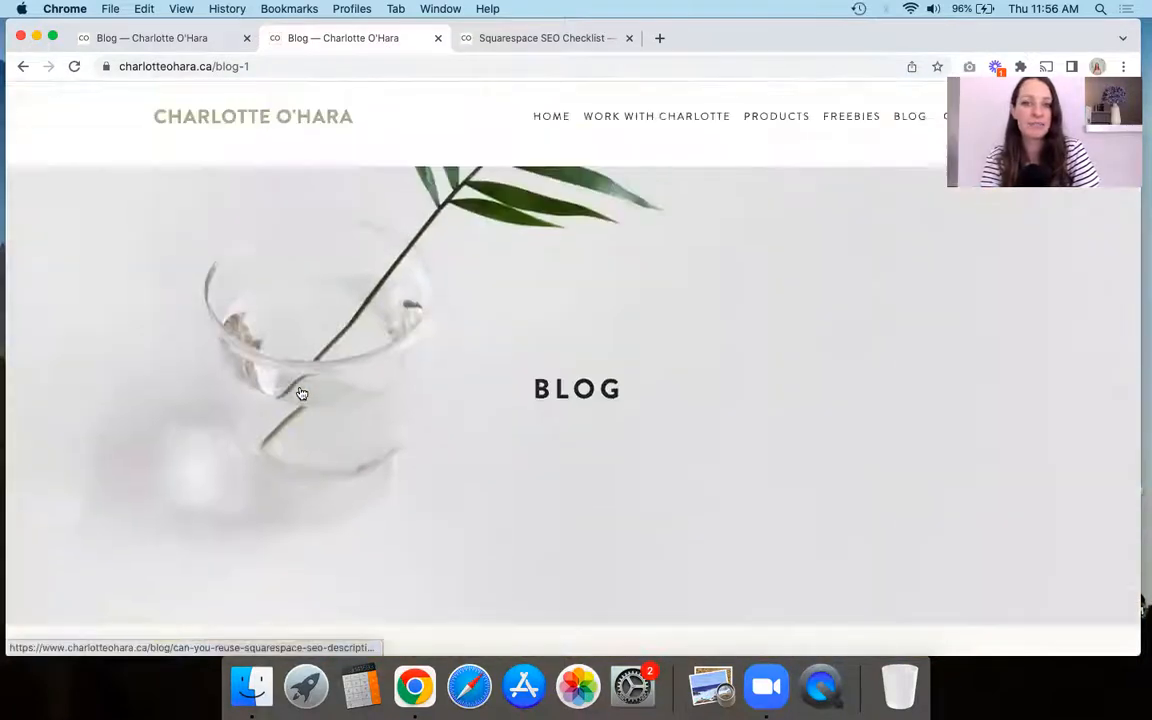
pyautogui.scroll(-3, 301, 392)
pyautogui.scroll(-10, 301, 392)
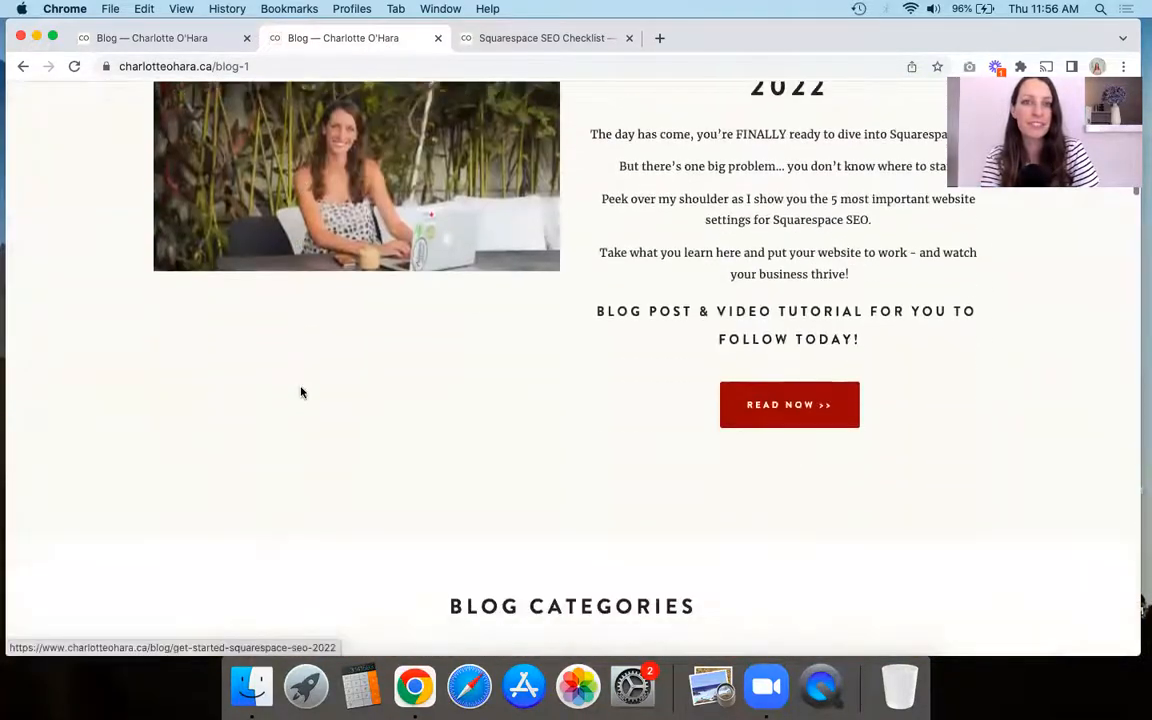